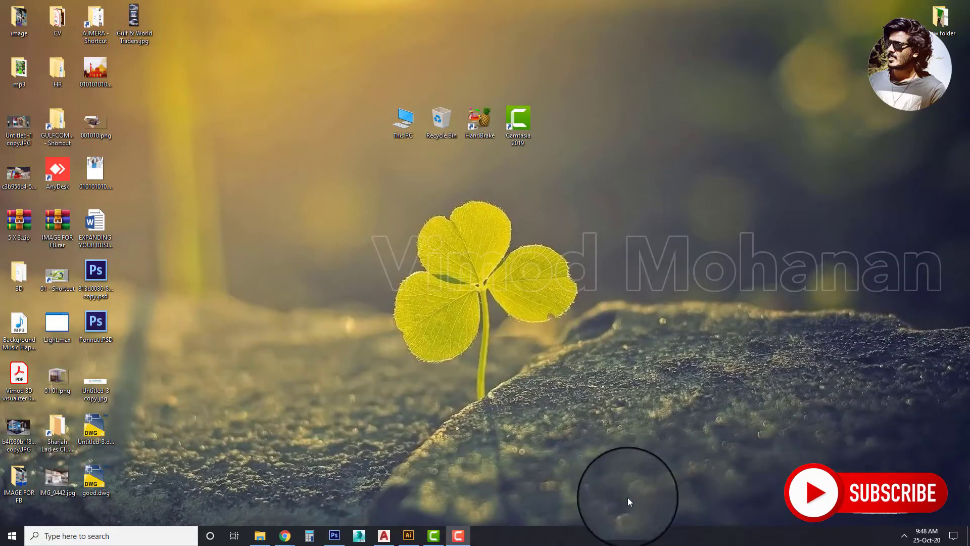
# Browse the Deeppu folder on the USB drive in File Explorer to find DSC00085.JPG.
pyautogui.click(260, 536)
pyautogui.scroll(5, 559, 392)
pyautogui.scroll(5, 559, 392)
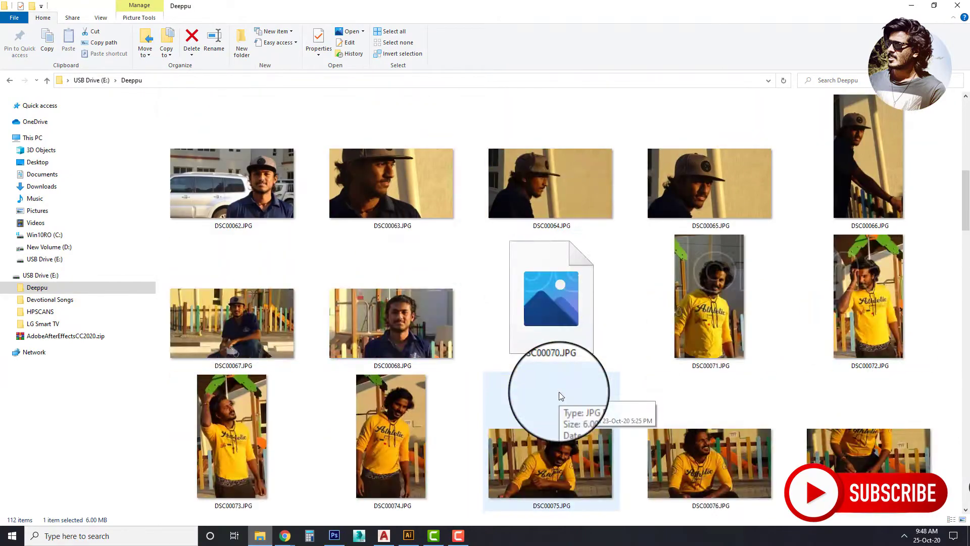
pyautogui.scroll(5, 559, 392)
pyautogui.scroll(5, 565, 385)
pyautogui.scroll(-10, 566, 388)
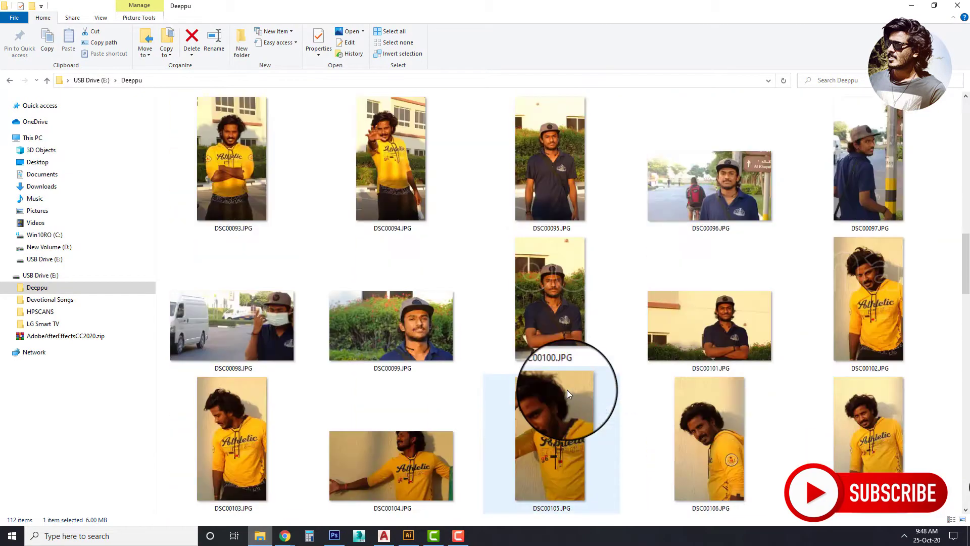
pyautogui.scroll(-3, 569, 390)
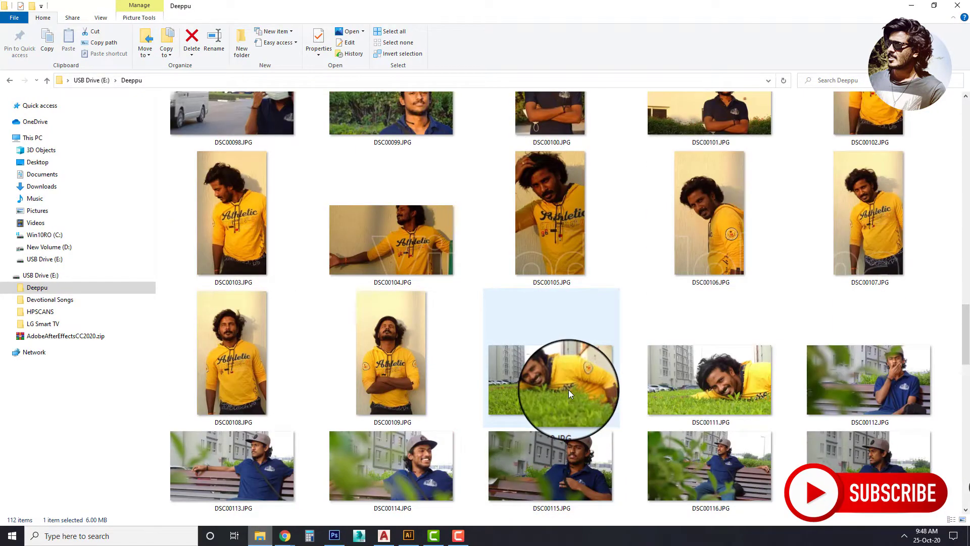
pyautogui.scroll(-5, 568, 390)
pyautogui.scroll(5, 568, 393)
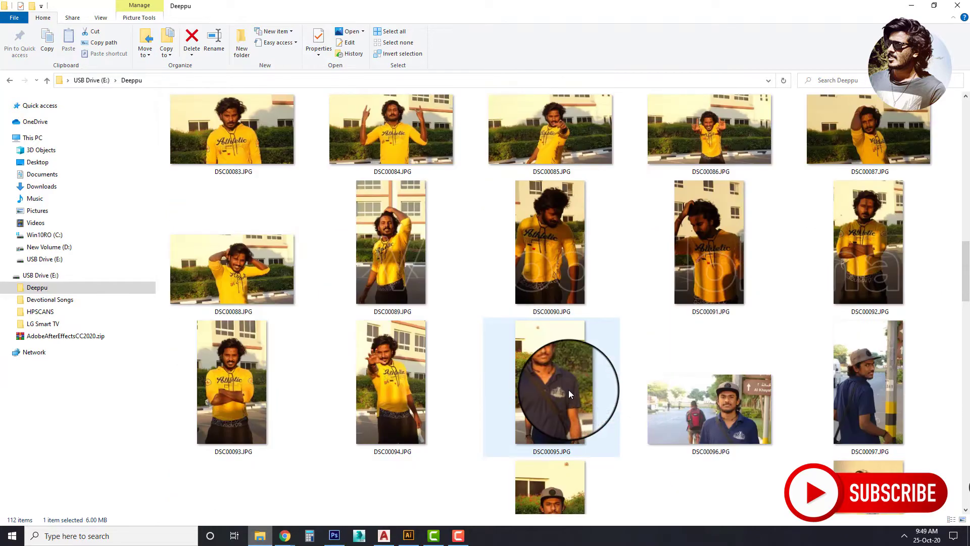
pyautogui.scroll(5, 568, 393)
# Open DSC00085.JPG with Adobe Photoshop.
pyautogui.click(570, 427)
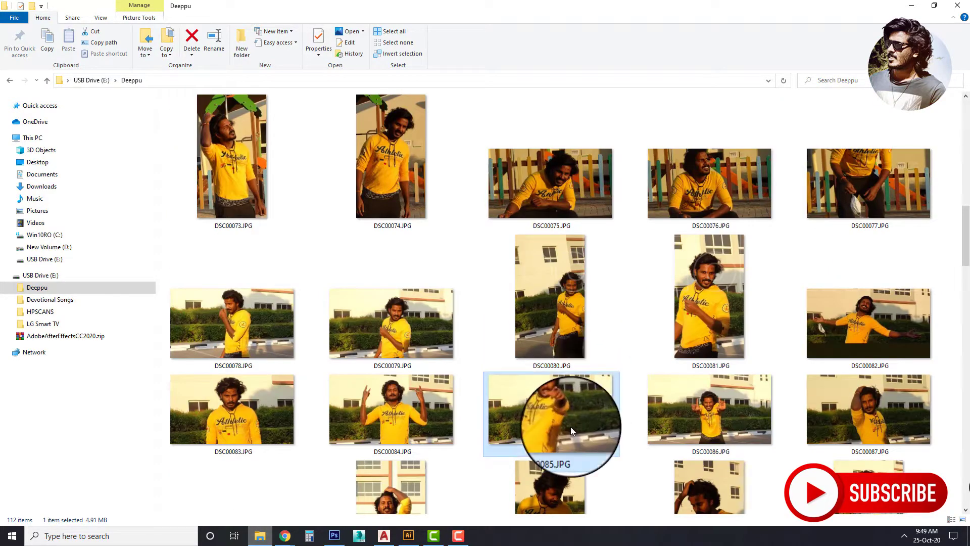
pyautogui.rightClick(568, 423)
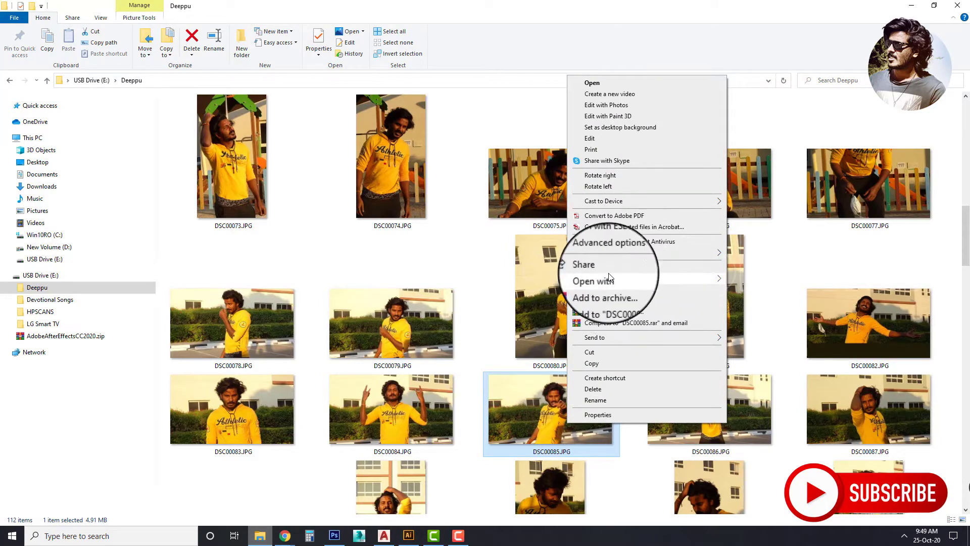
pyautogui.moveTo(594, 281)
pyautogui.click(751, 302)
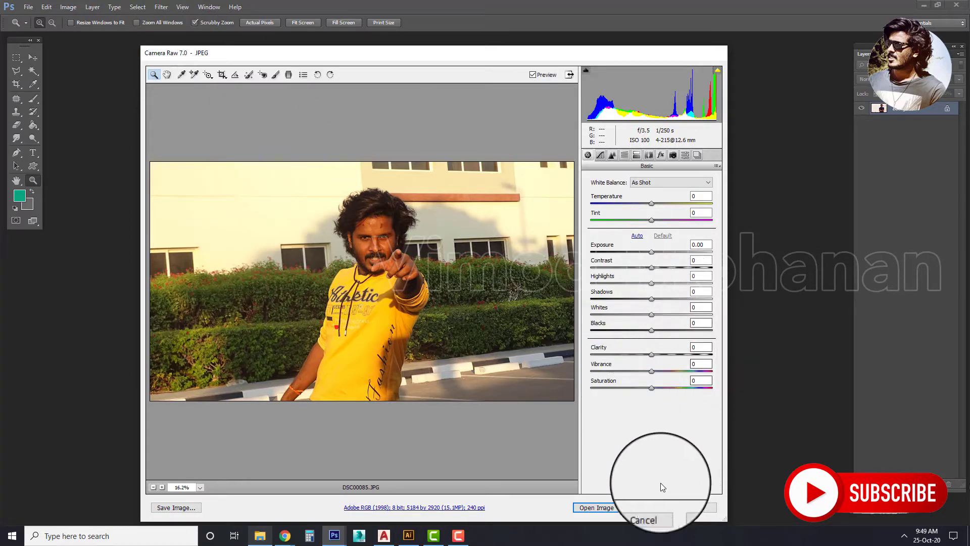
# Open the photo from Camera Raw without adjustments and zoom in on the man's forehead.
pyautogui.click(606, 509)
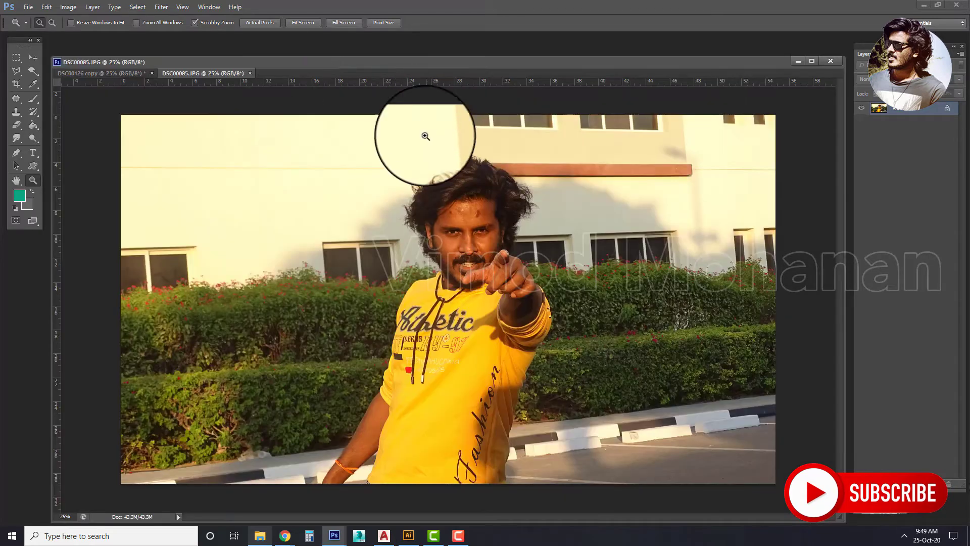
pyautogui.moveTo(470, 201); pyautogui.dragTo(516, 238)
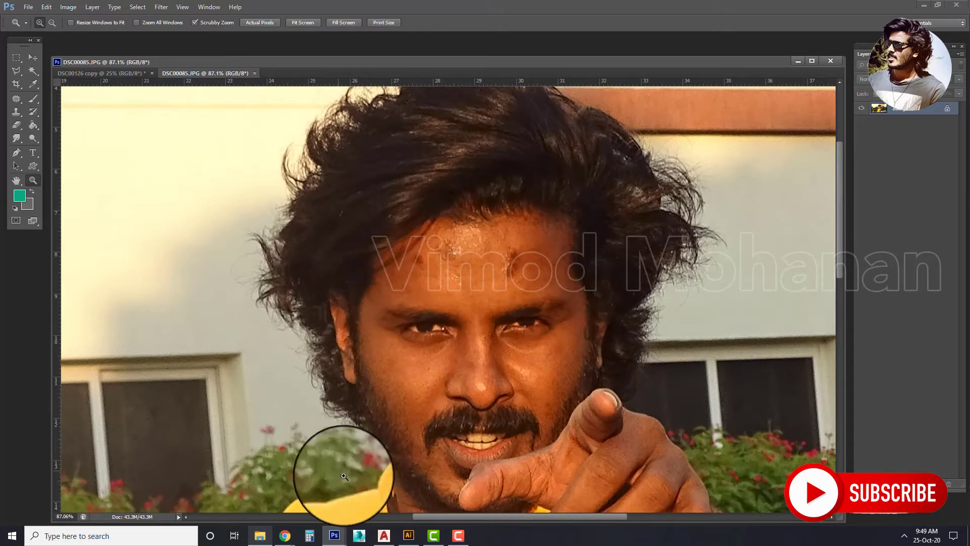
pyautogui.hotkey('ctrl', '-')
pyautogui.hotkey('ctrl', '-')
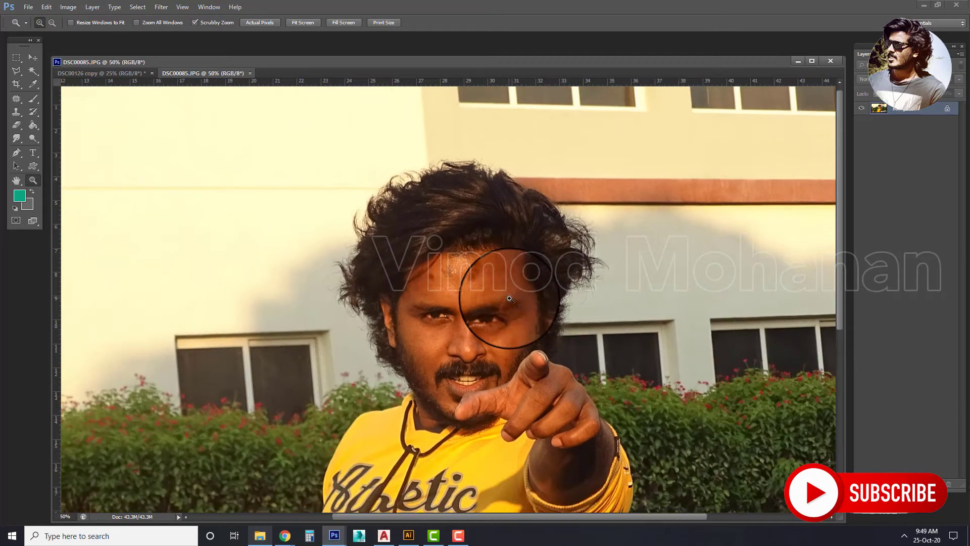
pyautogui.hotkey('ctrl', '+')
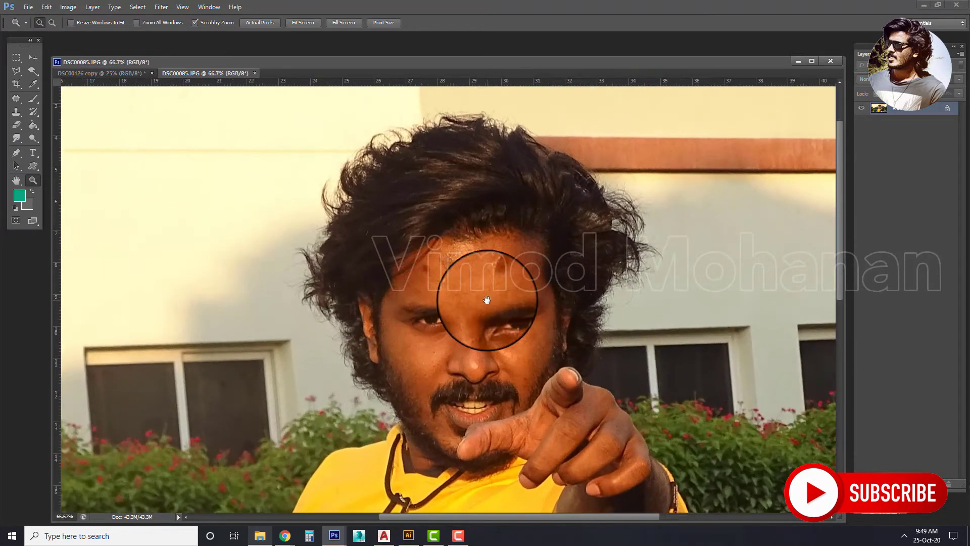
pyautogui.moveTo(488, 258); pyautogui.dragTo(362, 232)
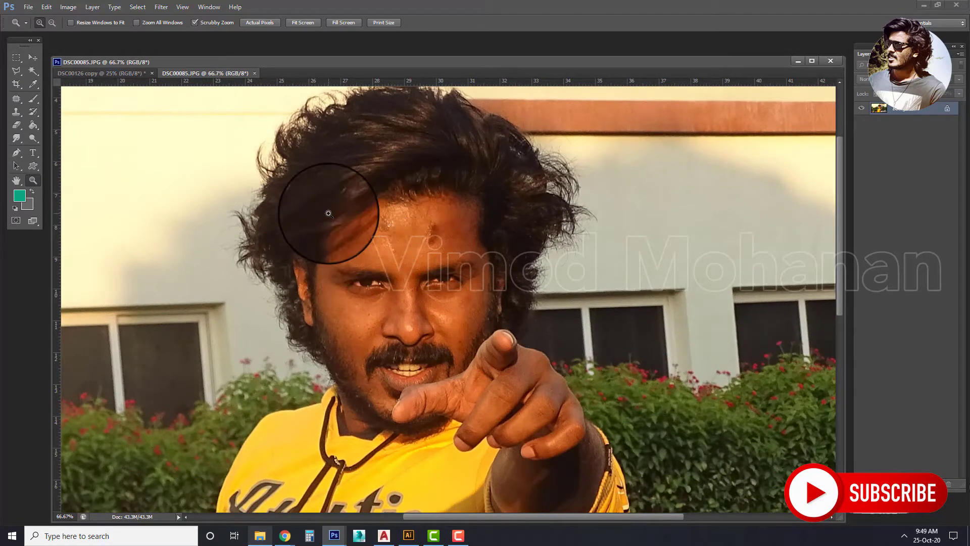
pyautogui.moveTo(367, 214); pyautogui.dragTo(372, 206)
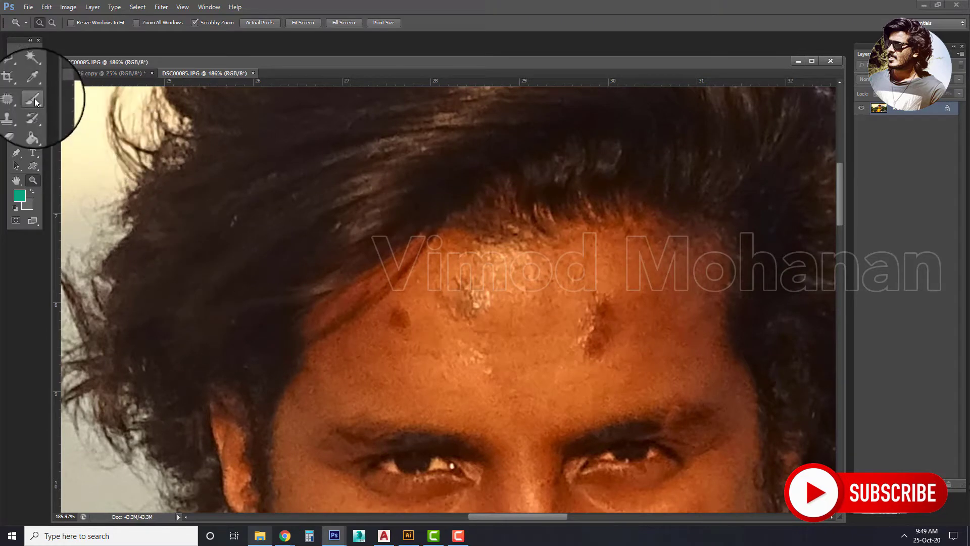
# Patch away the dark mark on the right of the forehead with the Patch Tool.
pyautogui.click(15, 99)
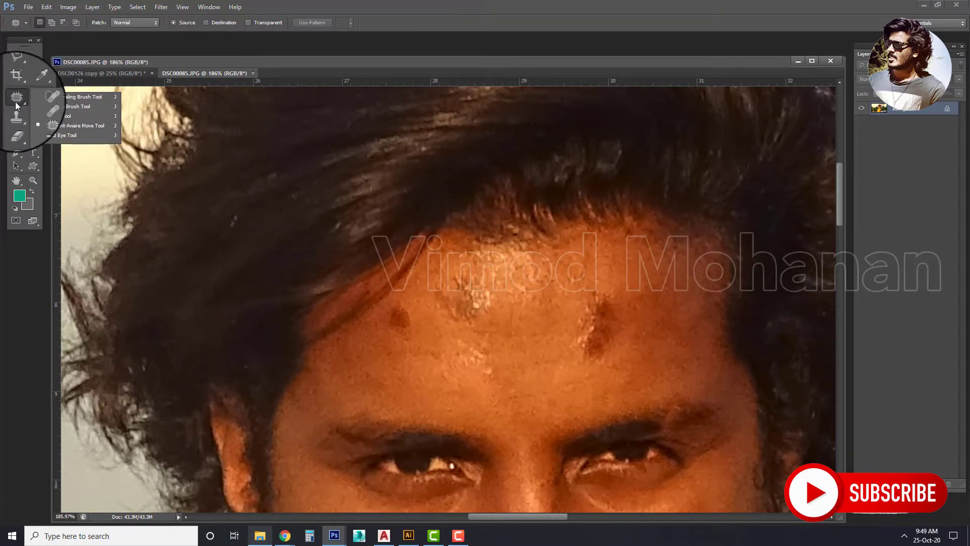
pyautogui.click(52, 116)
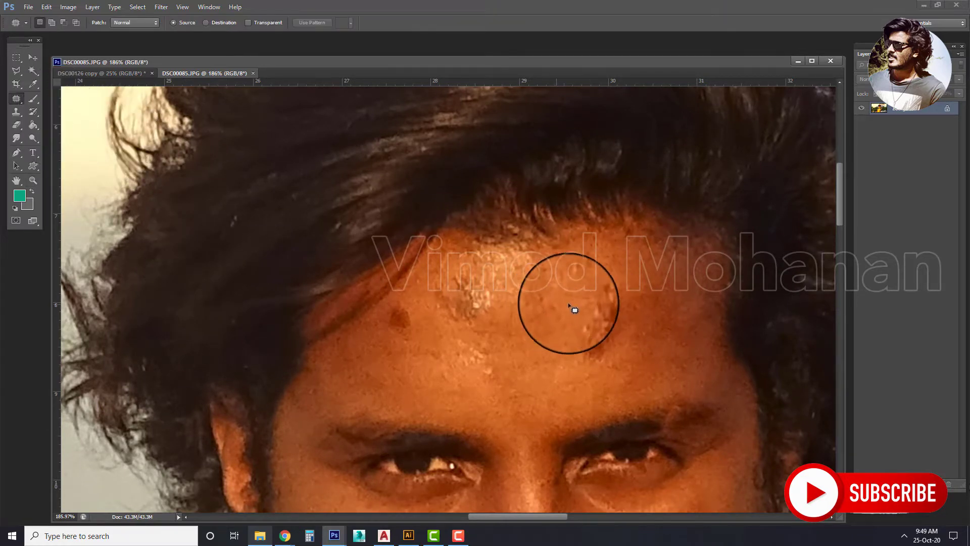
pyautogui.moveTo(582, 294); pyautogui.dragTo(571, 345)
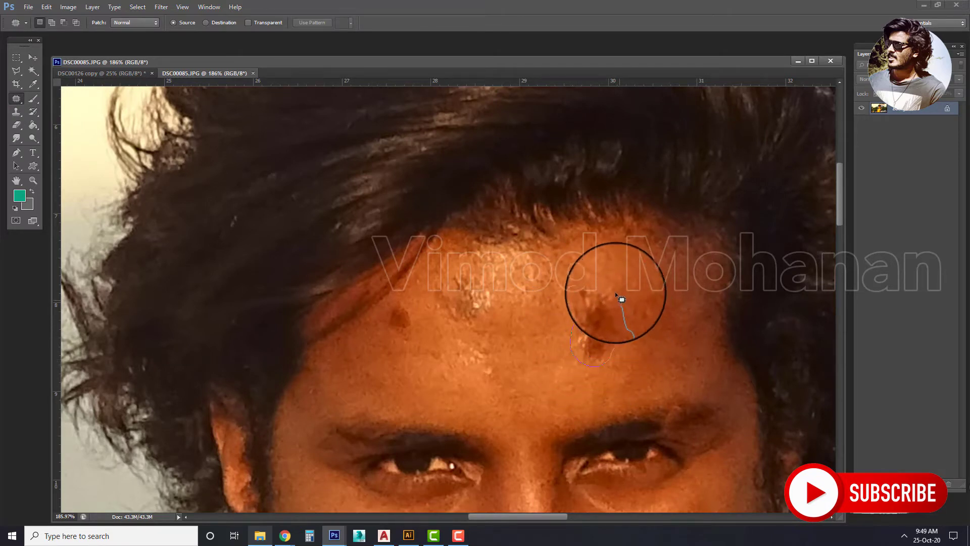
pyautogui.moveTo(631, 325)
pyautogui.mouseDown()
pyautogui.moveTo(563, 343)
pyautogui.moveTo(608, 343)
pyautogui.mouseUp()
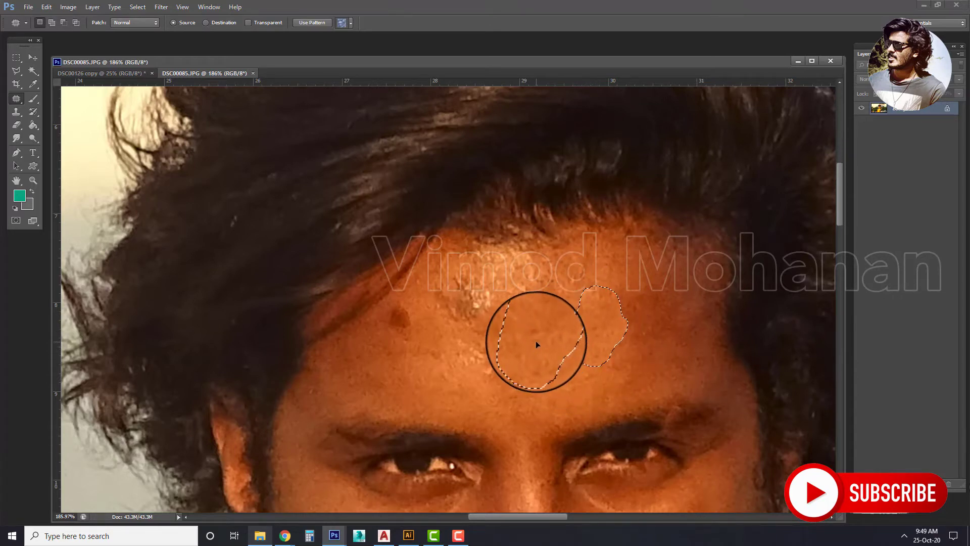
pyautogui.moveTo(546, 358); pyautogui.dragTo(536, 340)
pyautogui.hotkey('ctrl', 'd')
# Patch the remaining small forehead spots over with clean skin.
pyautogui.moveTo(635, 288)
pyautogui.mouseDown()
pyautogui.moveTo(661, 275)
pyautogui.moveTo(658, 173)
pyautogui.moveTo(644, 272)
pyautogui.mouseUp()
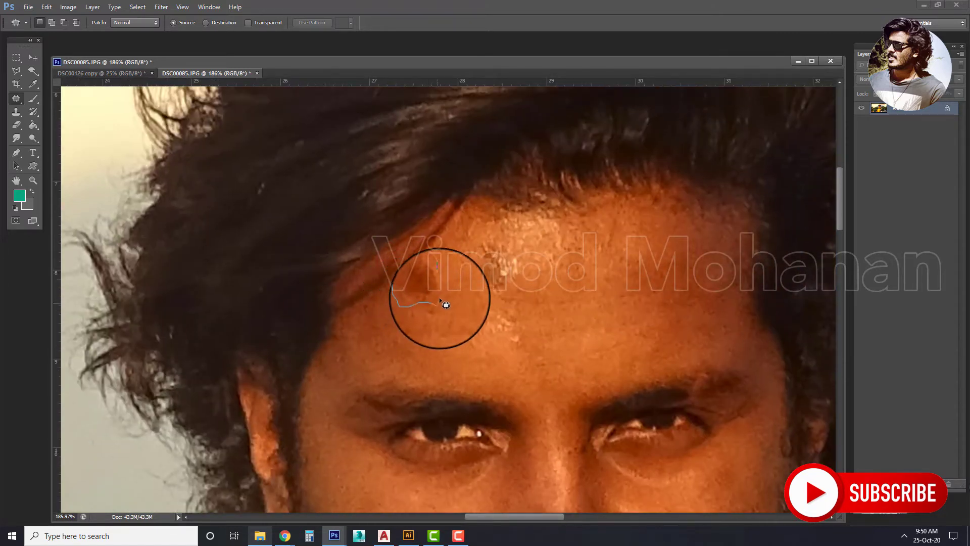
pyautogui.moveTo(439, 292)
pyautogui.mouseDown()
pyautogui.moveTo(528, 381)
pyautogui.moveTo(423, 329)
pyautogui.mouseUp()
pyautogui.hotkey('ctrl', 'd')
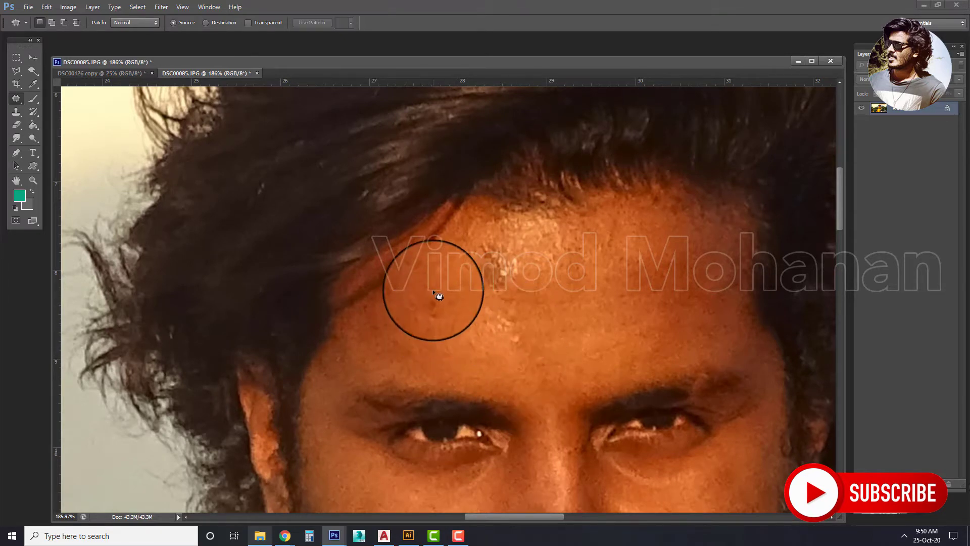
pyautogui.moveTo(442, 319); pyautogui.dragTo(426, 335)
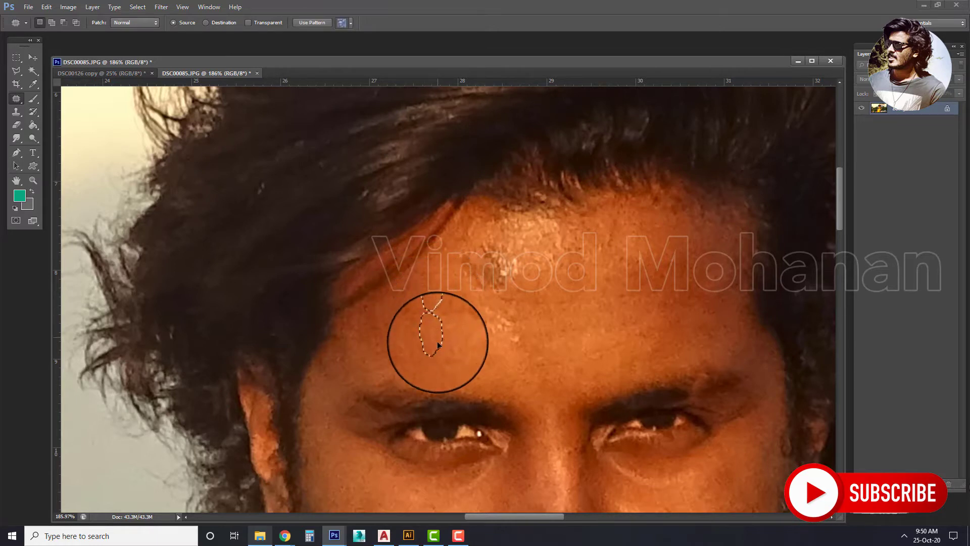
pyautogui.hotkey('ctrl', 'd')
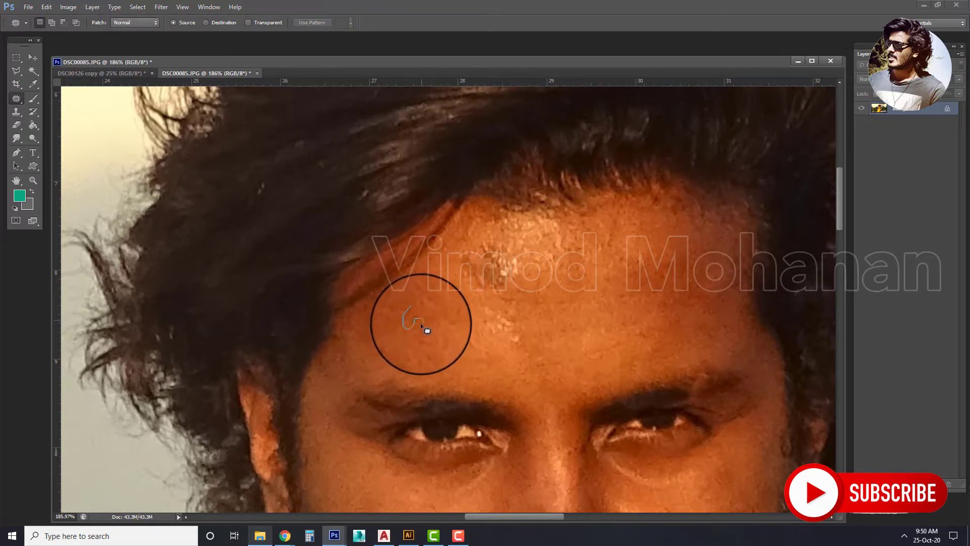
pyautogui.moveTo(434, 348); pyautogui.dragTo(505, 282)
pyautogui.hotkey('ctrl', 'd')
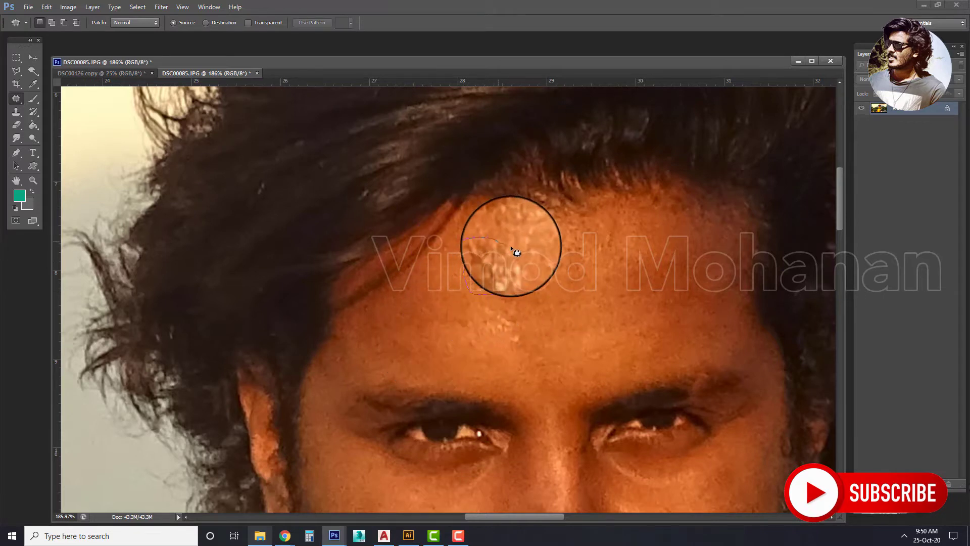
pyautogui.moveTo(475, 245)
pyautogui.mouseDown()
pyautogui.moveTo(505, 289)
pyautogui.moveTo(465, 348)
pyautogui.mouseUp()
pyautogui.hotkey('ctrl', 'd')
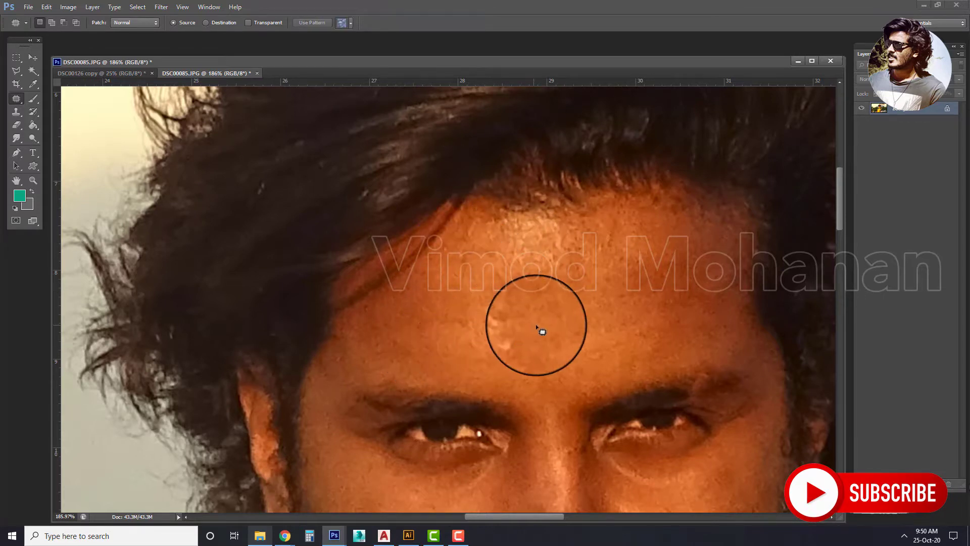
# Outline the remaining small spot on the forehead for patching.
pyautogui.scroll(-3, 580, 299)
pyautogui.scroll(3, 520, 276)
pyautogui.scroll(3, 502, 264)
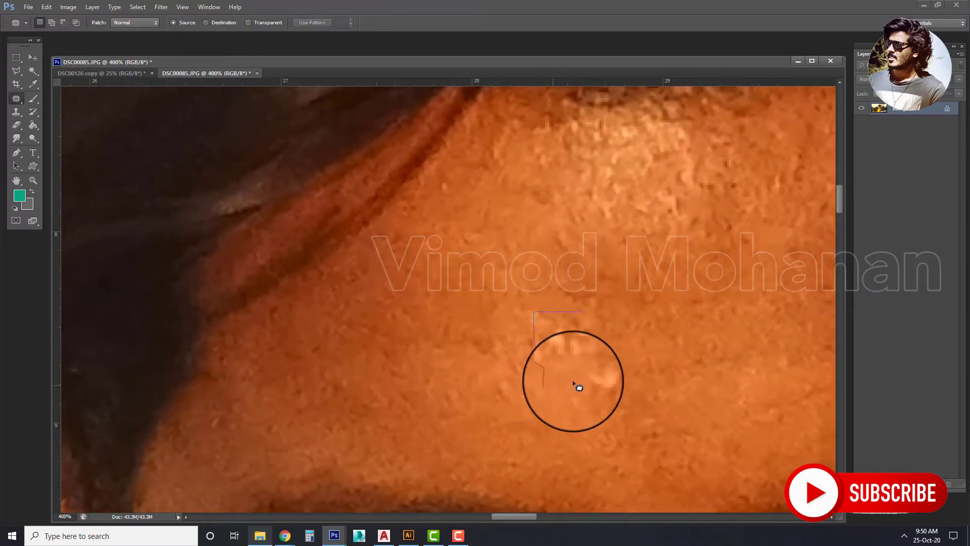
pyautogui.moveTo(592, 345)
pyautogui.mouseDown()
pyautogui.moveTo(583, 391)
pyautogui.moveTo(656, 369)
pyautogui.mouseUp()
pyautogui.hotkey('ctrl', '-')
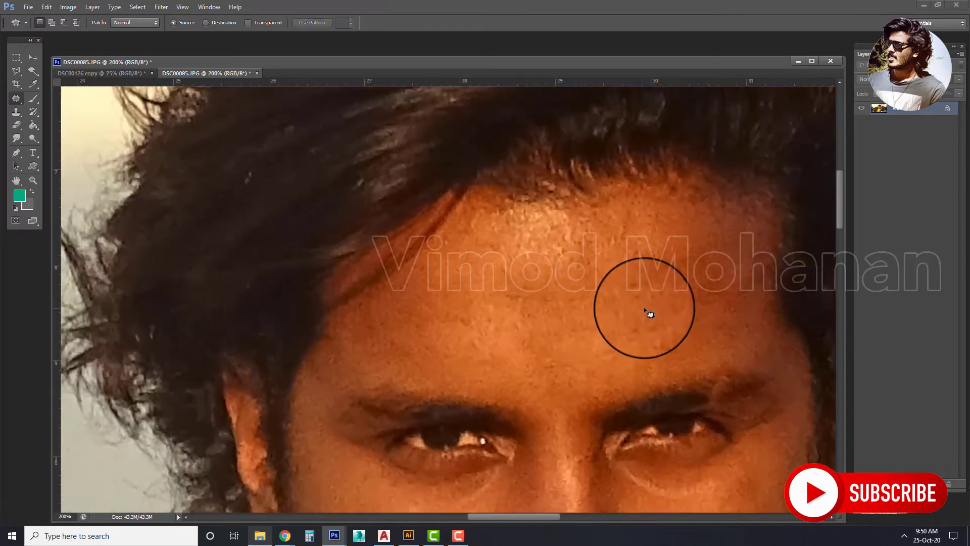
pyautogui.scroll(-5, 478, 316)
pyautogui.scroll(2, 478, 316)
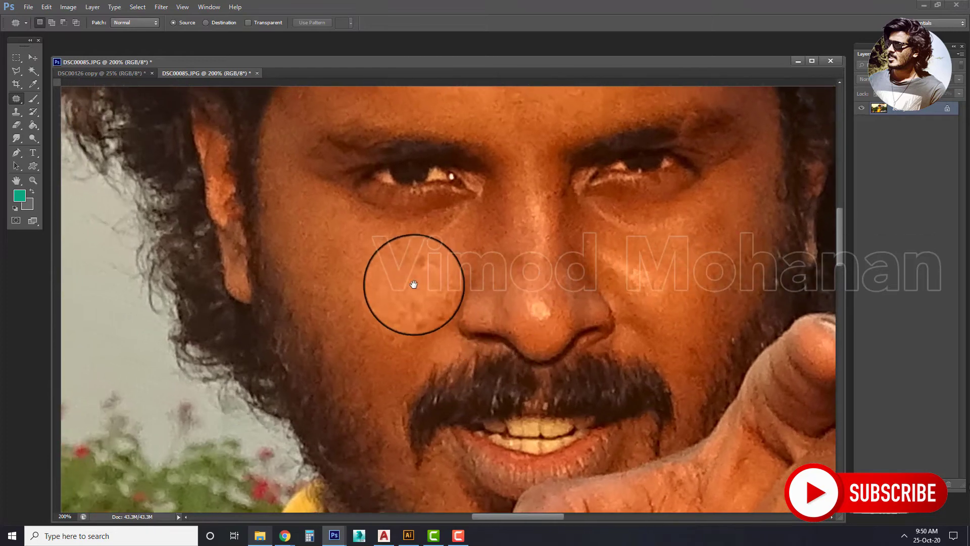
# Patch the blemish on the cheek left of the nose with clean skin, then zoom back out.
pyautogui.hotkey('ctrl', '+')
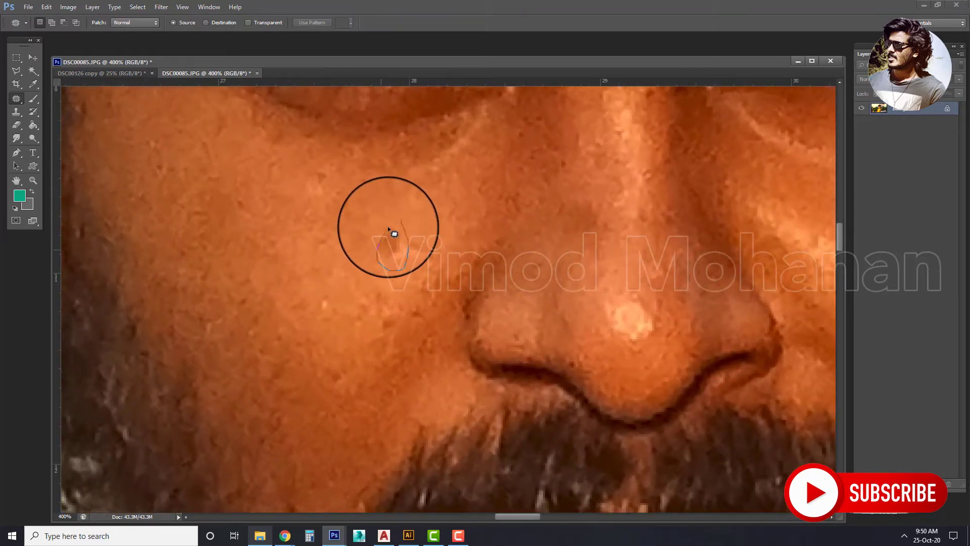
pyautogui.moveTo(394, 233)
pyautogui.mouseDown()
pyautogui.moveTo(384, 228)
pyautogui.moveTo(399, 326)
pyautogui.moveTo(384, 292)
pyautogui.mouseUp()
pyautogui.hotkey('ctrl', 'd')
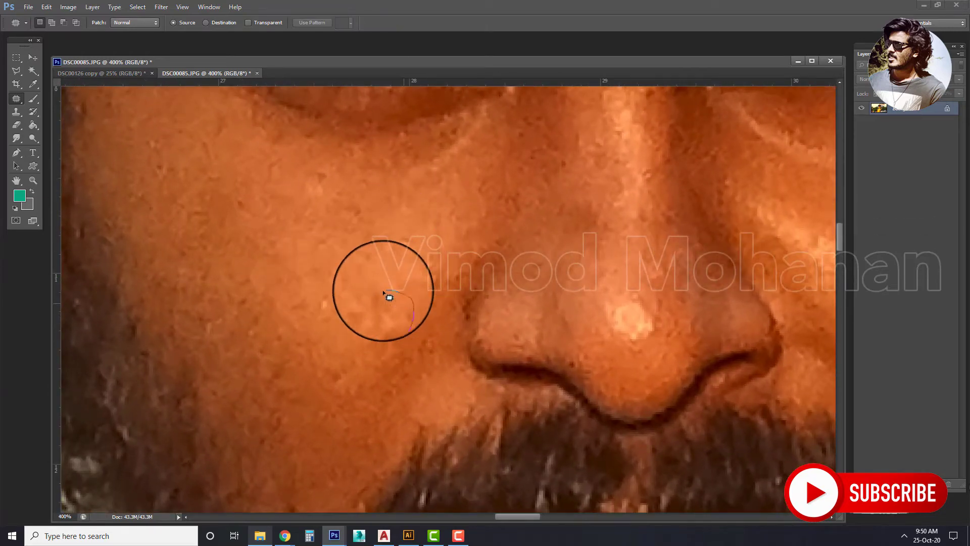
pyautogui.hotkey('ctrl', '-')
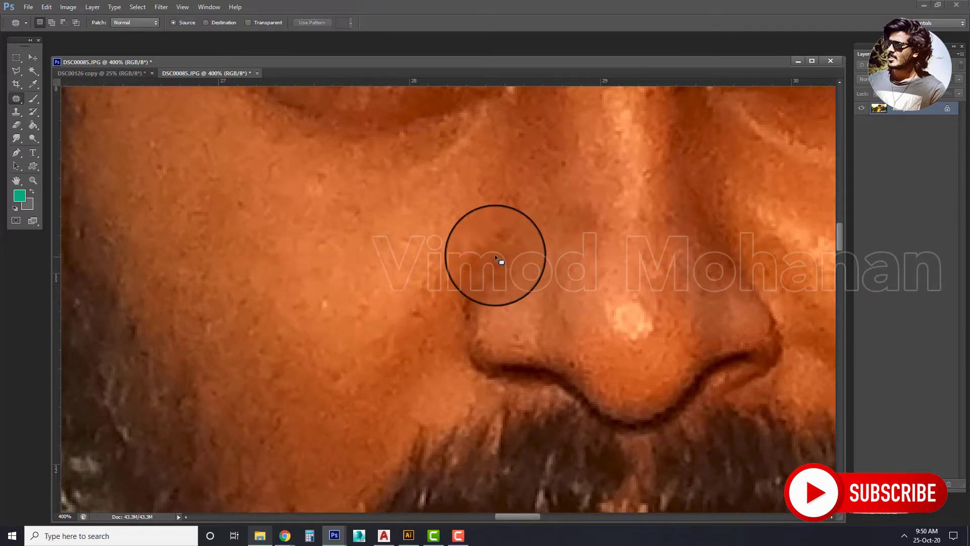
pyautogui.hotkey('ctrl', '-')
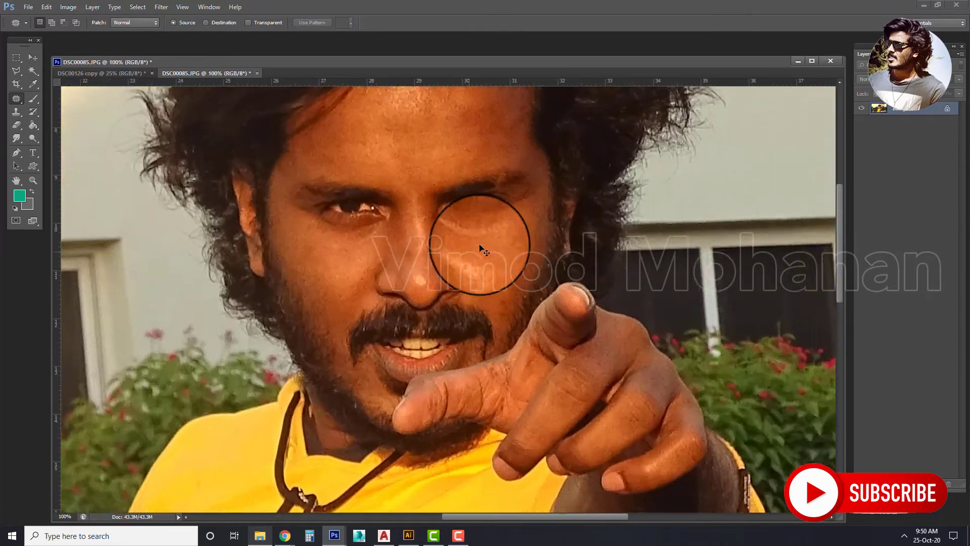
pyautogui.scroll(5, 493, 238)
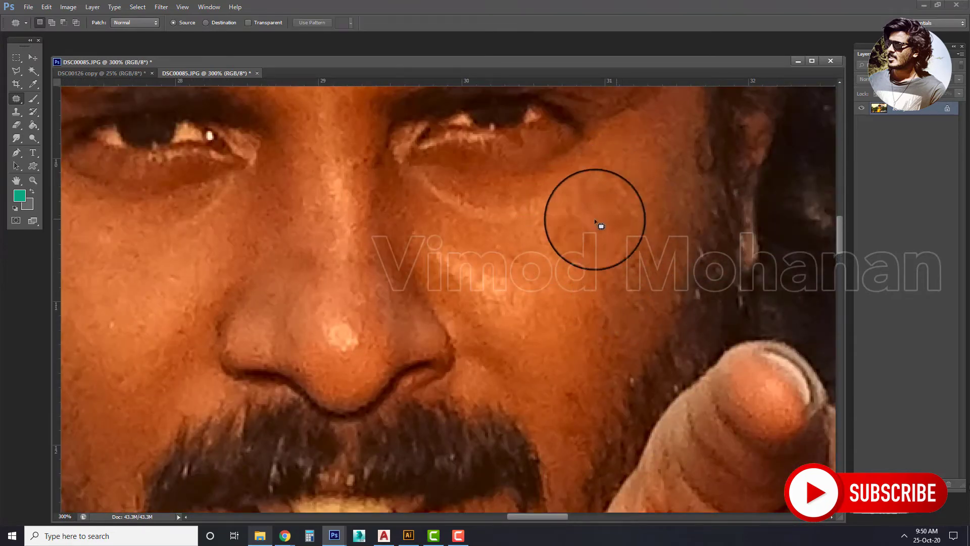
# Set up the Clone Stamp tool with a smaller soft round brush.
pyautogui.rightClick(14, 101)
pyautogui.click(17, 103)
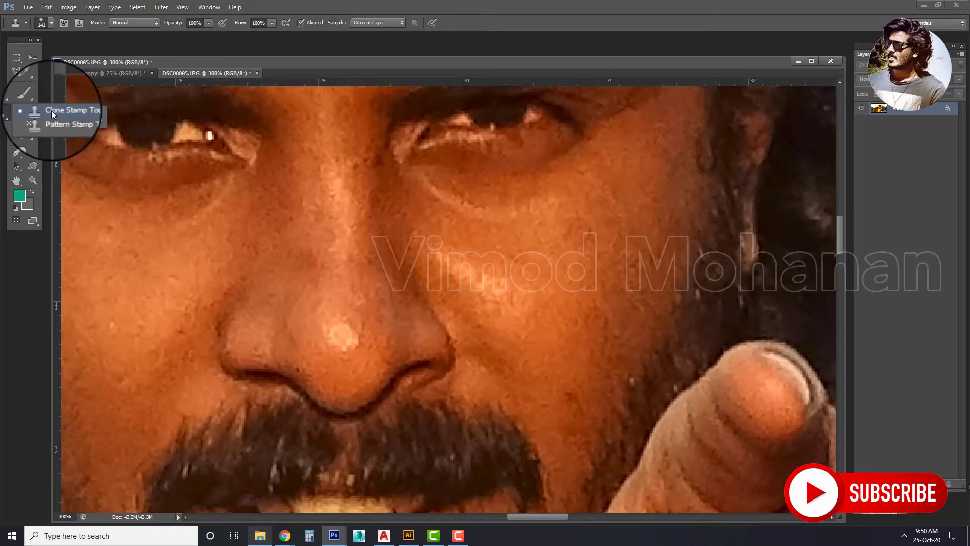
pyautogui.click(75, 110)
pyautogui.rightClick(606, 249)
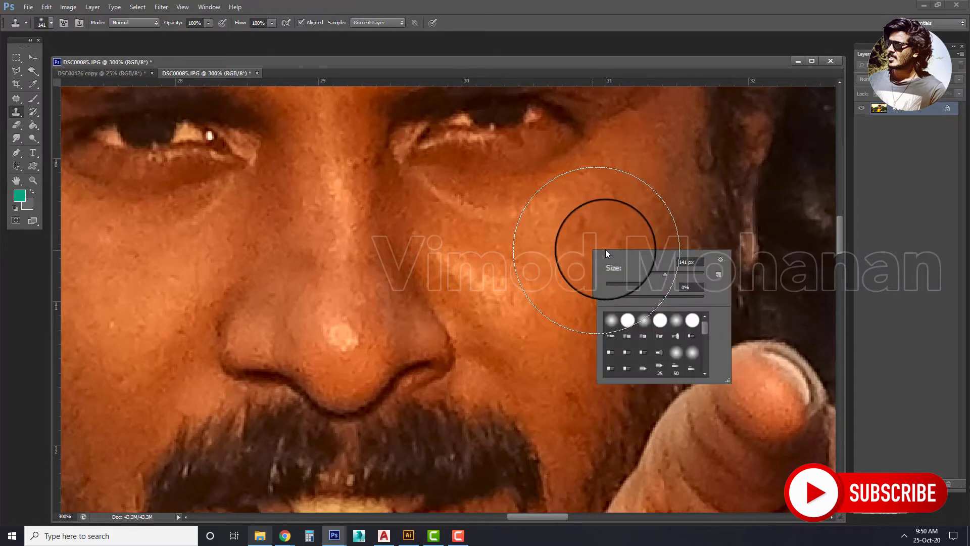
pyautogui.doubleClick(676, 320)
pyautogui.press('[')
pyautogui.press('[')
pyautogui.press('[')
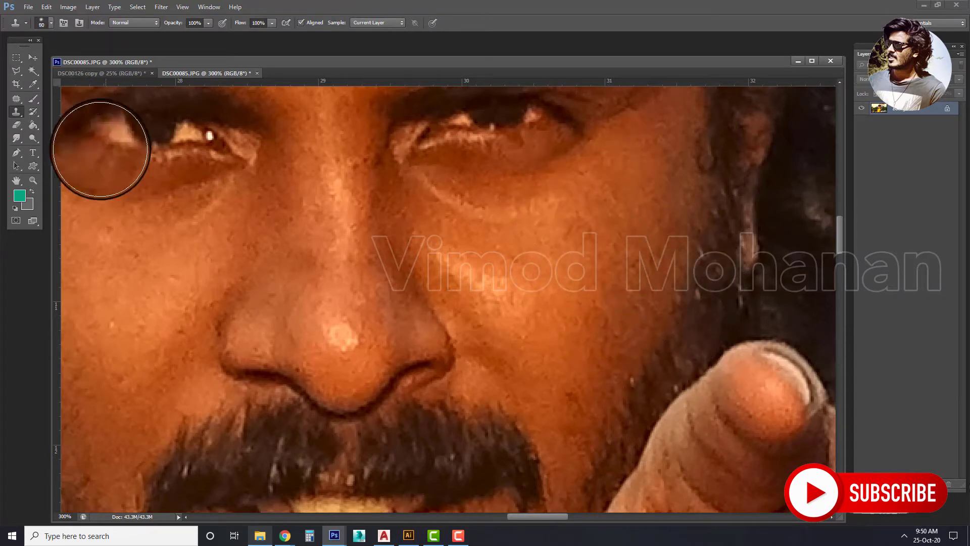
pyautogui.click(15, 117)
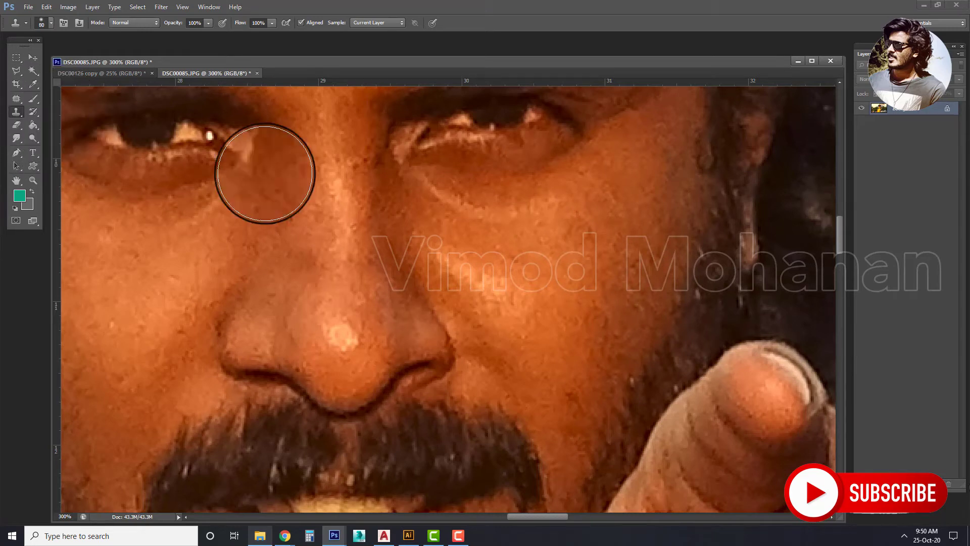
pyautogui.rightClick(510, 247)
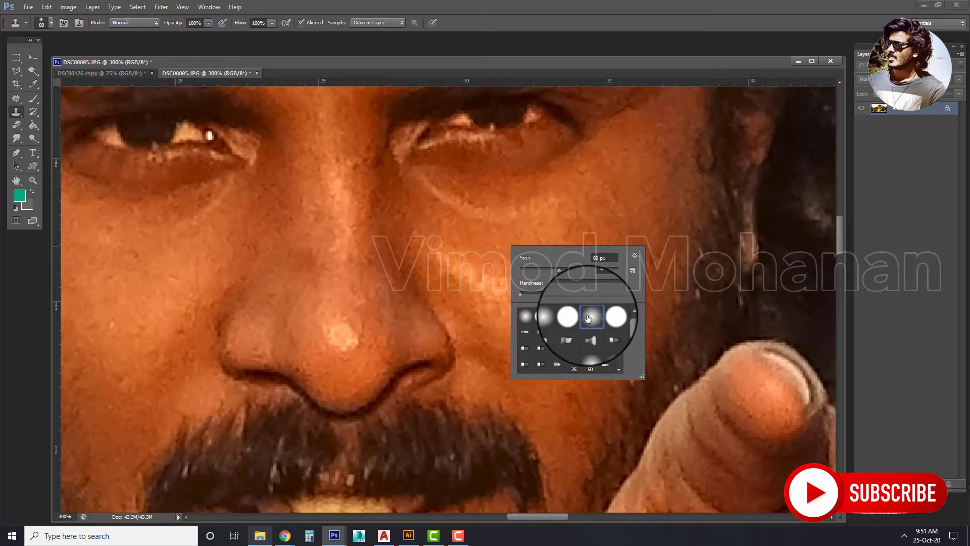
pyautogui.press('Return')
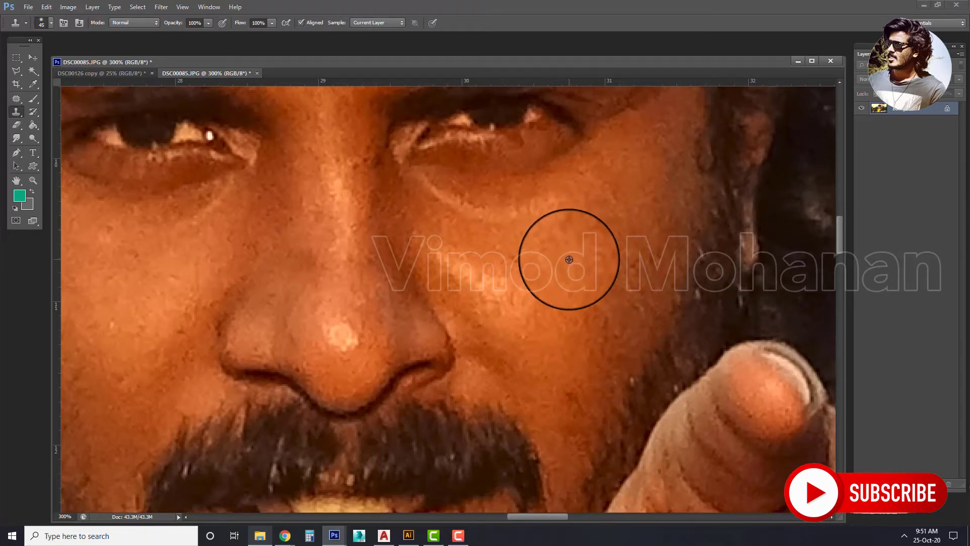
# Clone clean cheek skin over the blemishes beside the nose at 32% opacity.
pyautogui.click(581, 233)
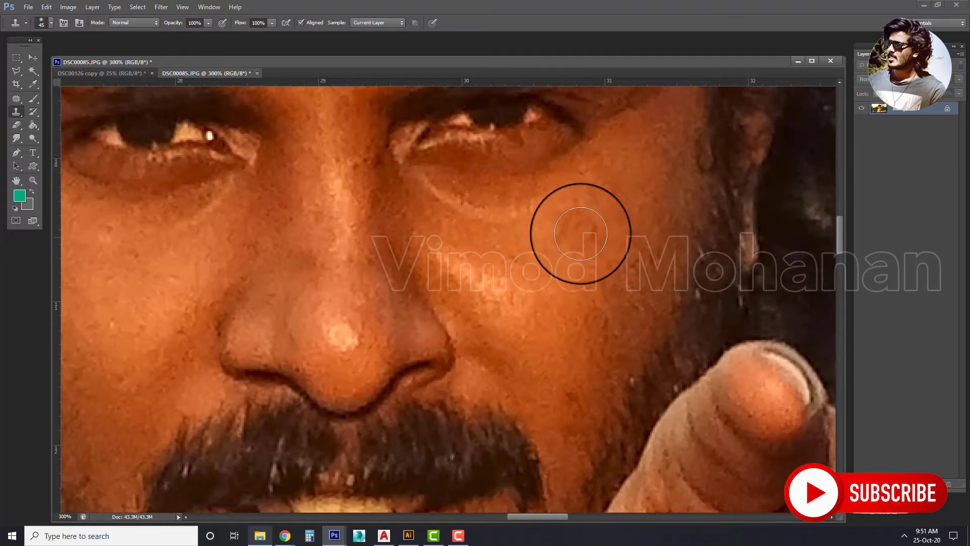
pyautogui.moveTo(589, 277)
pyautogui.mouseDown()
pyautogui.moveTo(609, 353)
pyautogui.moveTo(568, 361)
pyautogui.moveTo(561, 286)
pyautogui.moveTo(373, 91)
pyautogui.mouseUp()
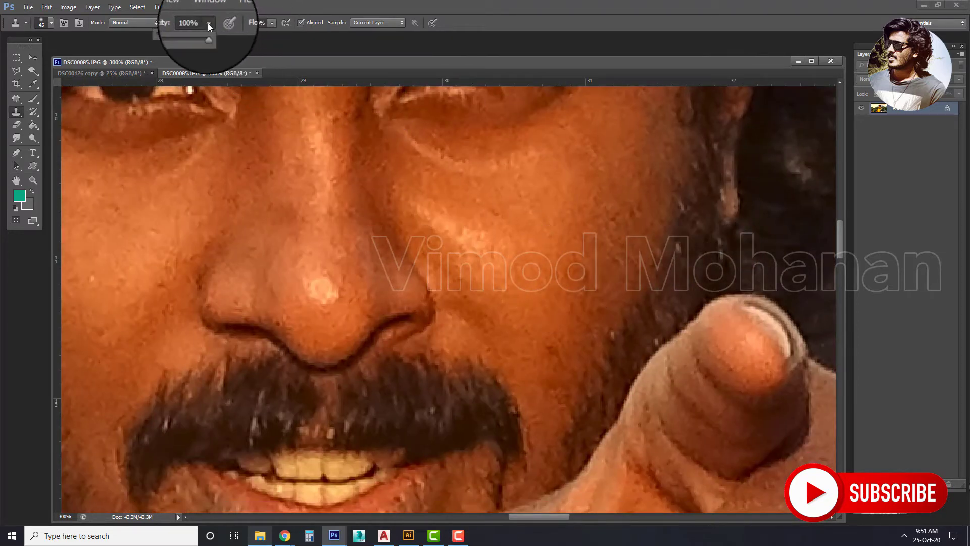
pyautogui.moveTo(184, 35); pyautogui.dragTo(174, 35)
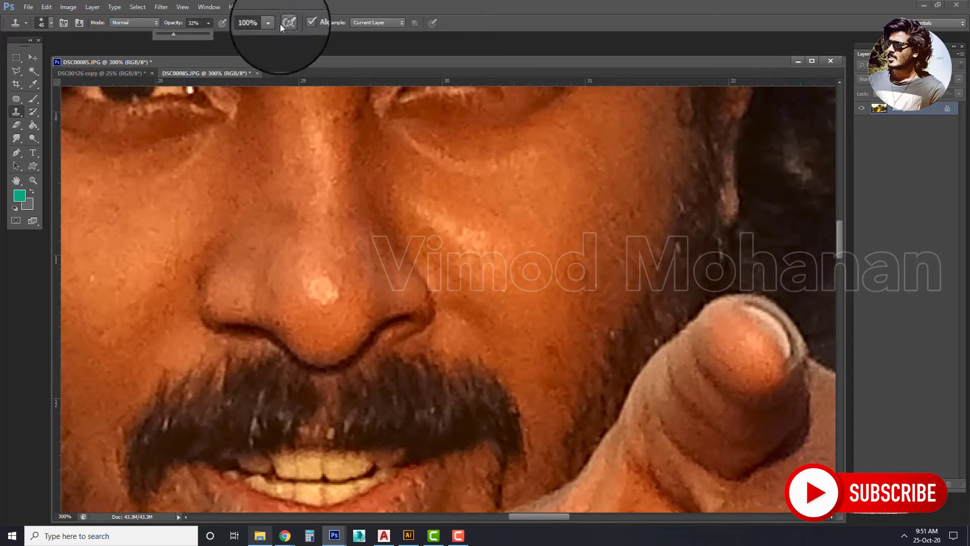
pyautogui.keyDown('alt'); pyautogui.click(518, 255); pyautogui.keyUp('alt')
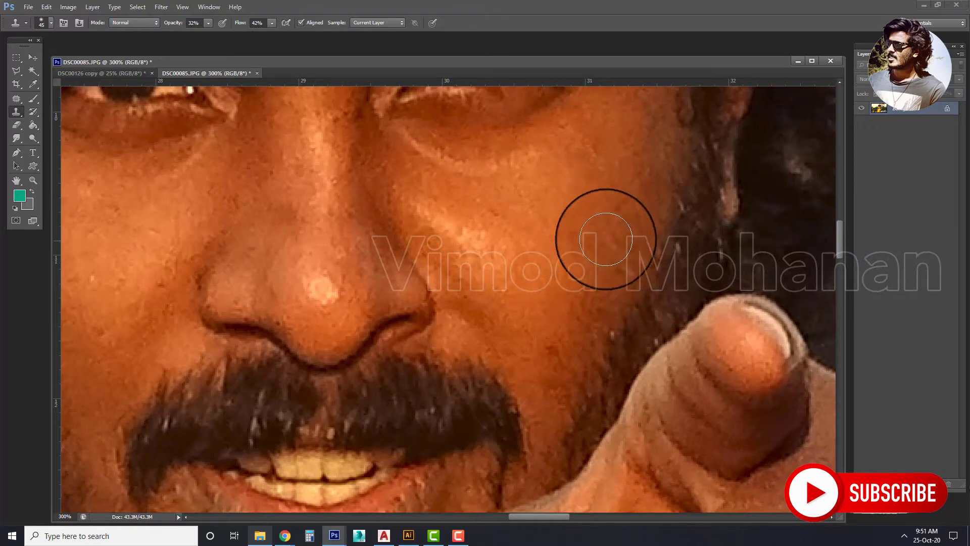
# Zoom in on the nose bridge and clone skin over it.
pyautogui.moveTo(631, 181); pyautogui.dragTo(652, 260)
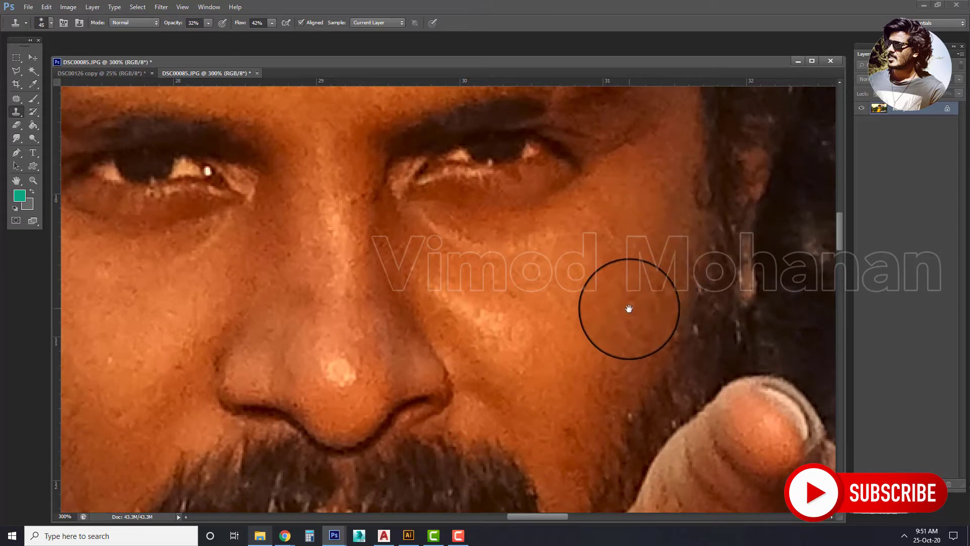
pyautogui.moveTo(629, 309); pyautogui.dragTo(713, 340)
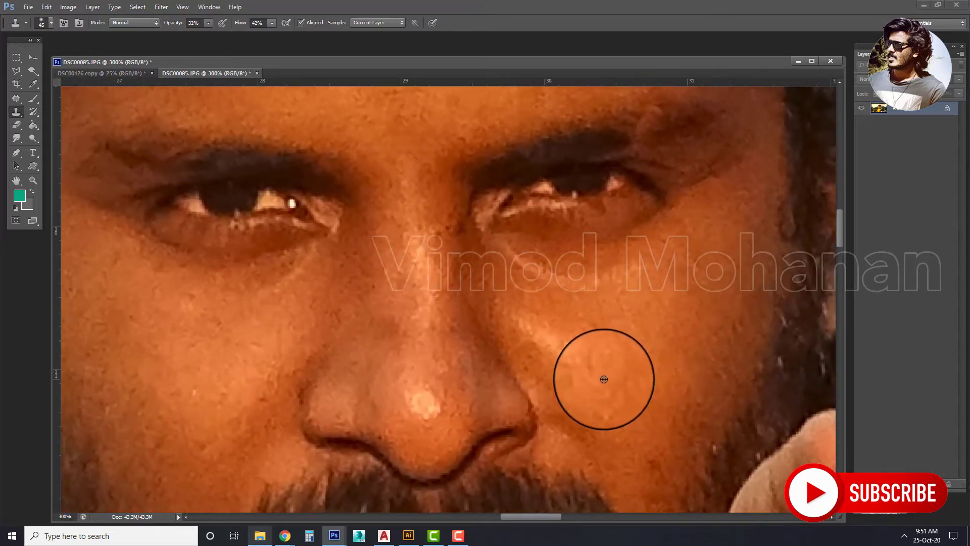
pyautogui.moveTo(483, 259); pyautogui.dragTo(599, 238)
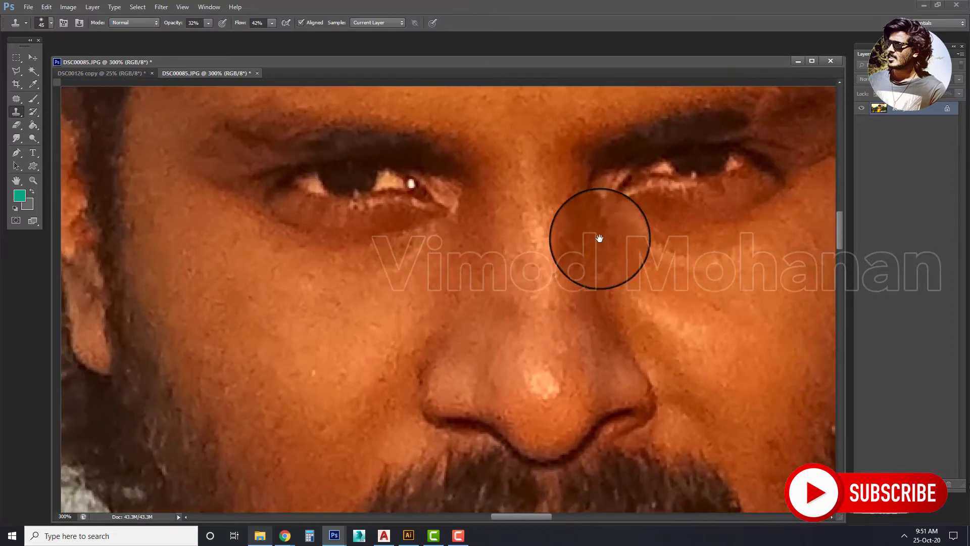
pyautogui.hotkey('ctrl', '+')
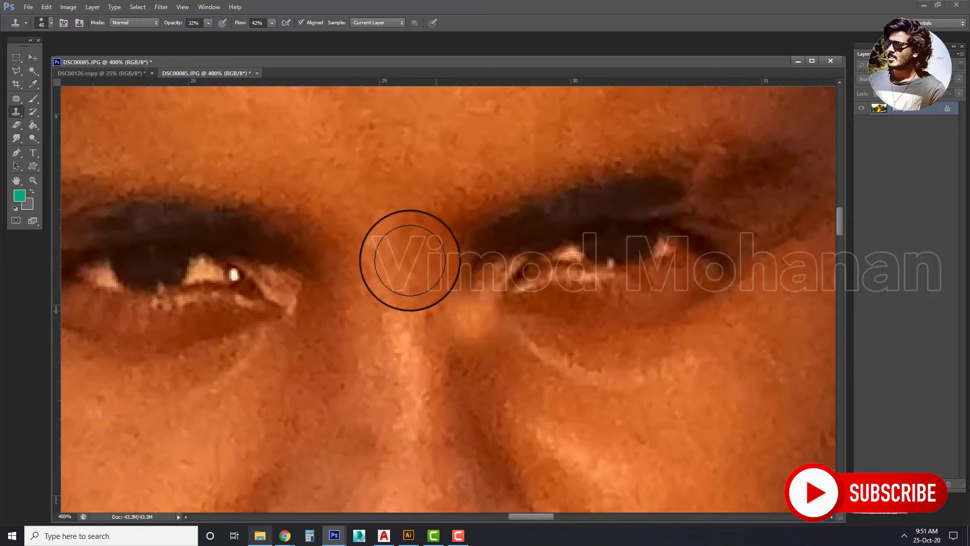
pyautogui.click(447, 307)
# Outline two dark spots on the nose bridge with the Patch tool.
pyautogui.click(16, 96)
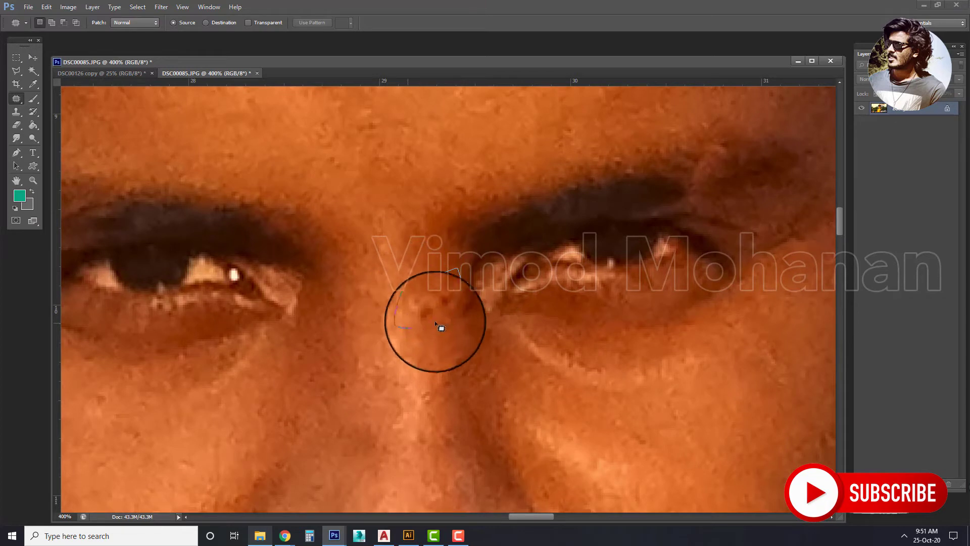
pyautogui.moveTo(440, 329); pyautogui.dragTo(461, 373)
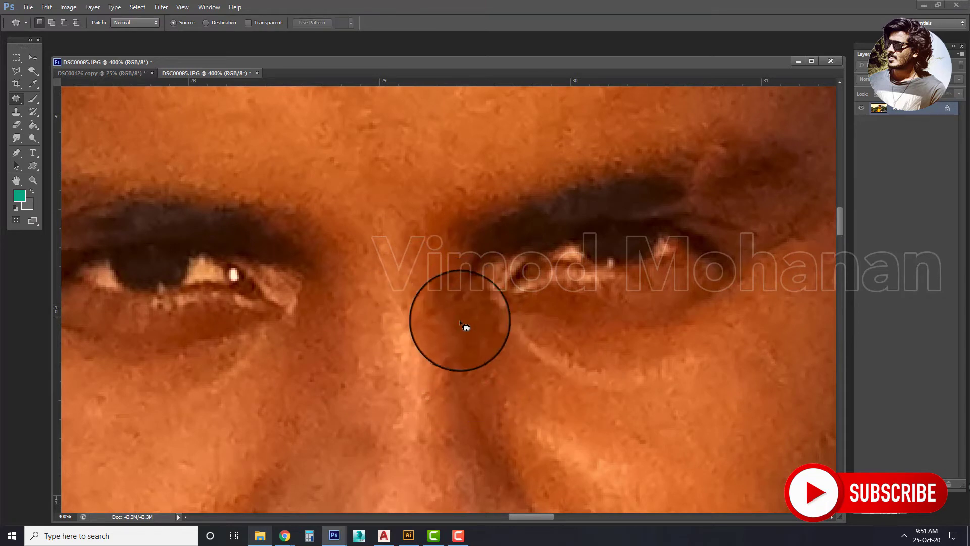
pyautogui.moveTo(461, 331)
pyautogui.mouseDown()
pyautogui.moveTo(465, 303)
pyautogui.moveTo(501, 330)
pyautogui.mouseUp()
pyautogui.scroll(-3, 501, 329)
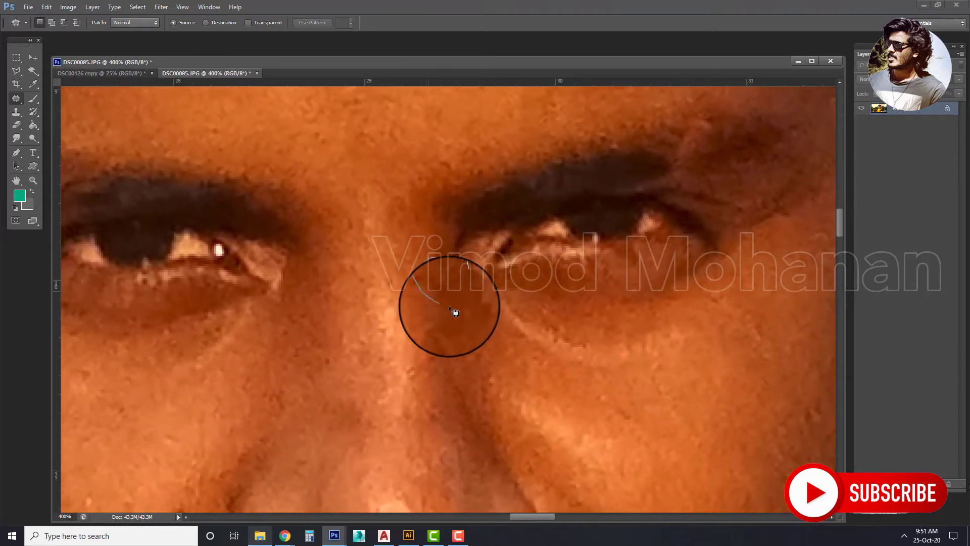
# Patch the dark spot at the inner eyebrow with skin from below it.
pyautogui.moveTo(568, 331); pyautogui.dragTo(568, 342)
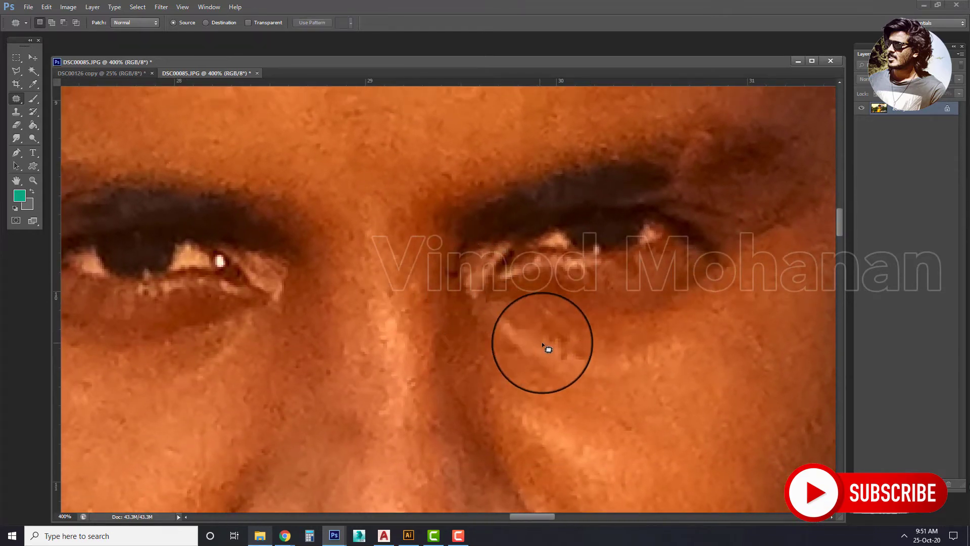
pyautogui.scroll(-3, 542, 342)
pyautogui.scroll(-2, 528, 245)
pyautogui.scroll(5, 475, 268)
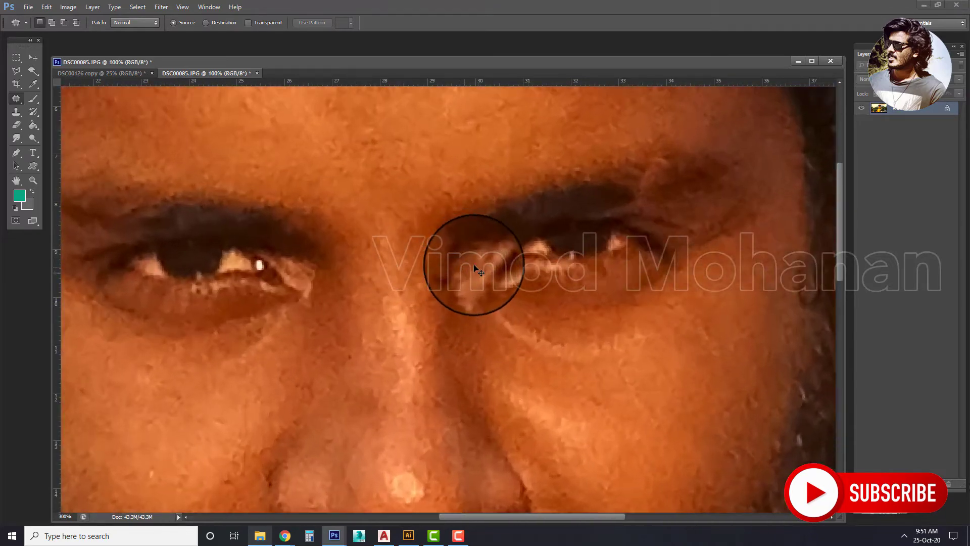
pyautogui.scroll(1, 475, 268)
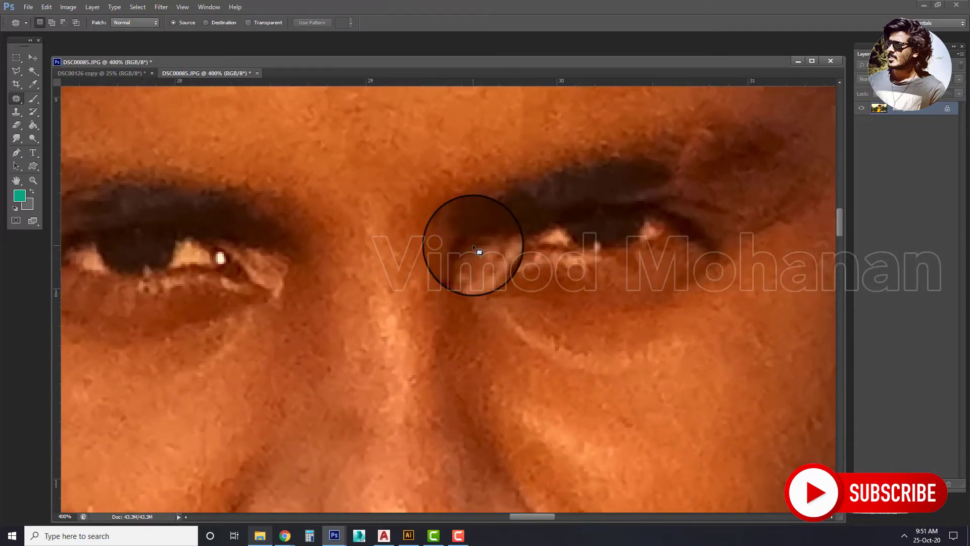
pyautogui.moveTo(473, 248); pyautogui.dragTo(475, 261)
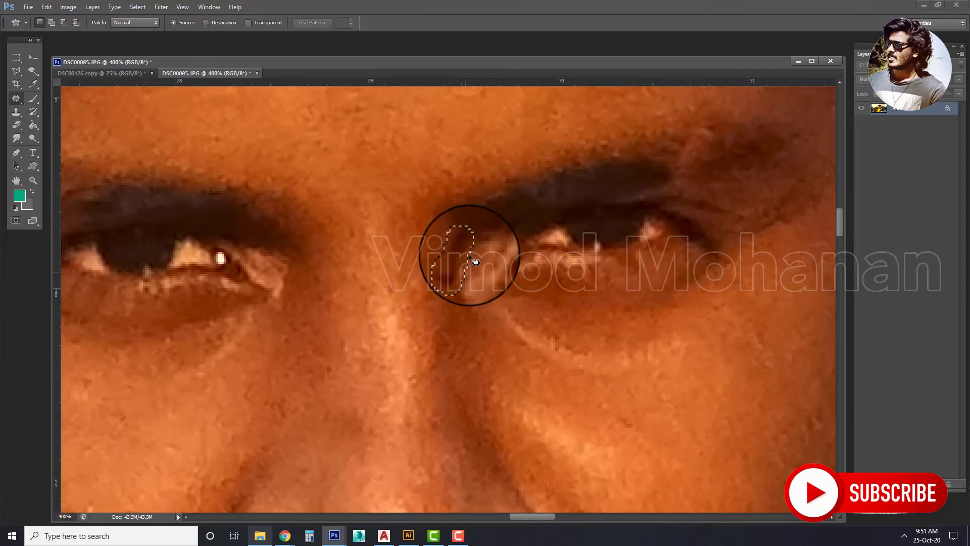
pyautogui.moveTo(438, 252); pyautogui.dragTo(475, 337)
pyautogui.scroll(-3, 513, 303)
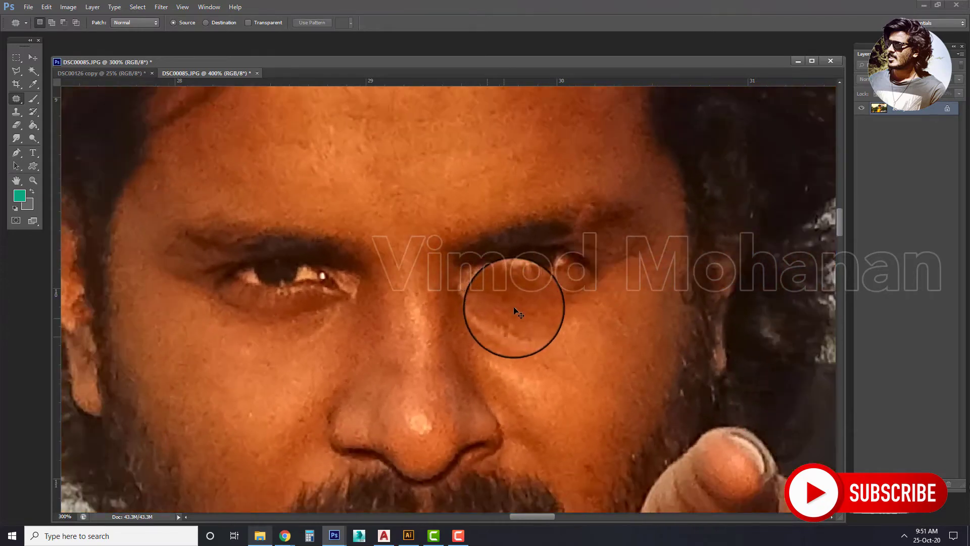
pyautogui.scroll(-3, 580, 232)
pyautogui.scroll(-1, 589, 227)
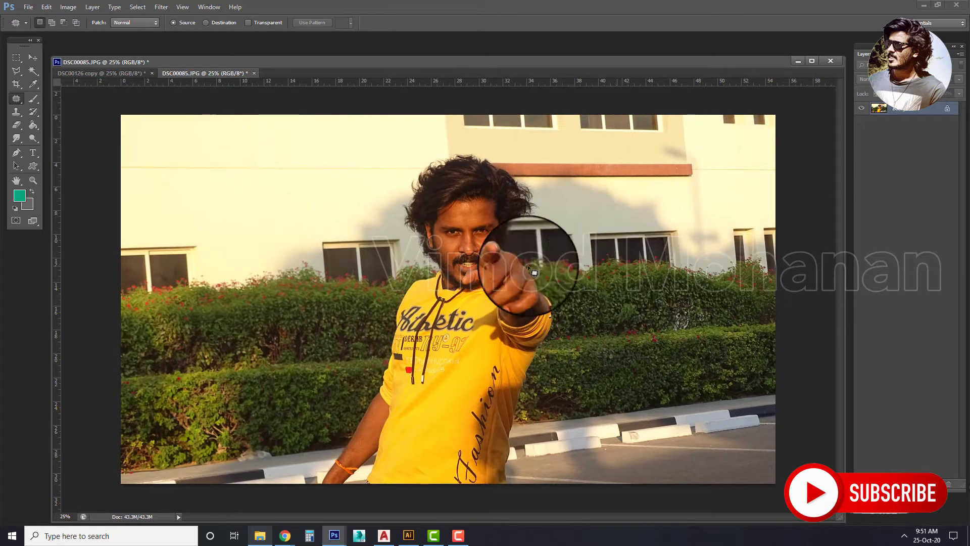
# Choose the Smudge tool with a soft brush tip, zoomed in on the forehead.
pyautogui.rightClick(17, 104)
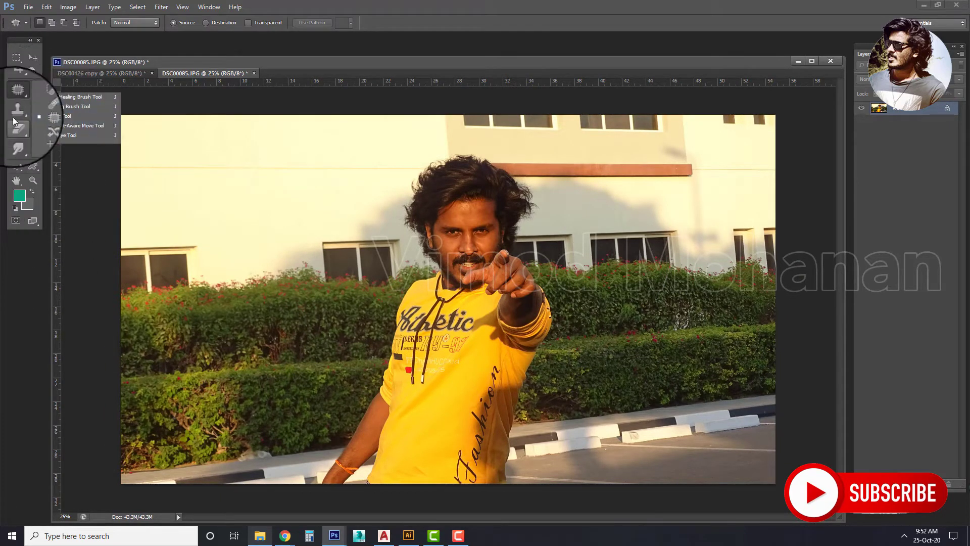
pyautogui.click(14, 119)
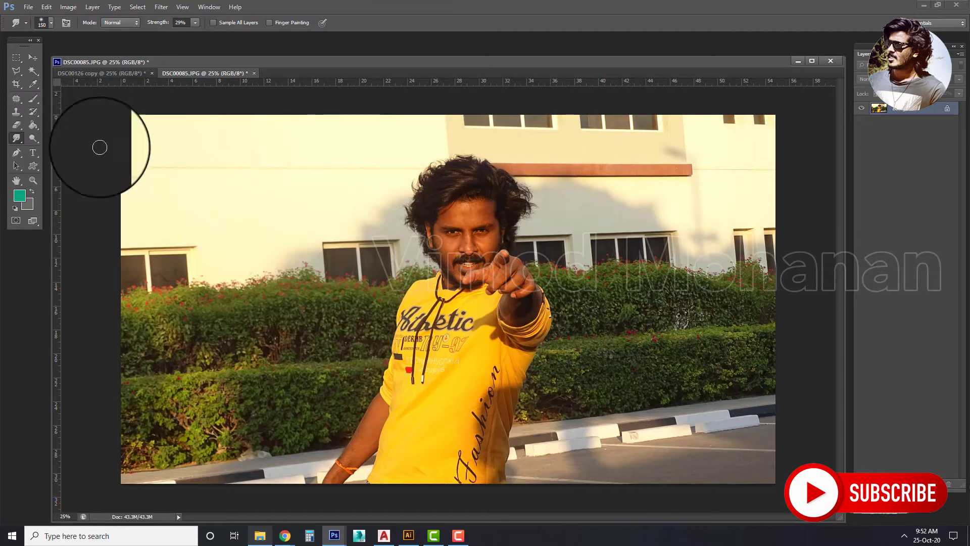
pyautogui.hotkey('ctrl', '+')
pyautogui.scroll(5, 503, 194)
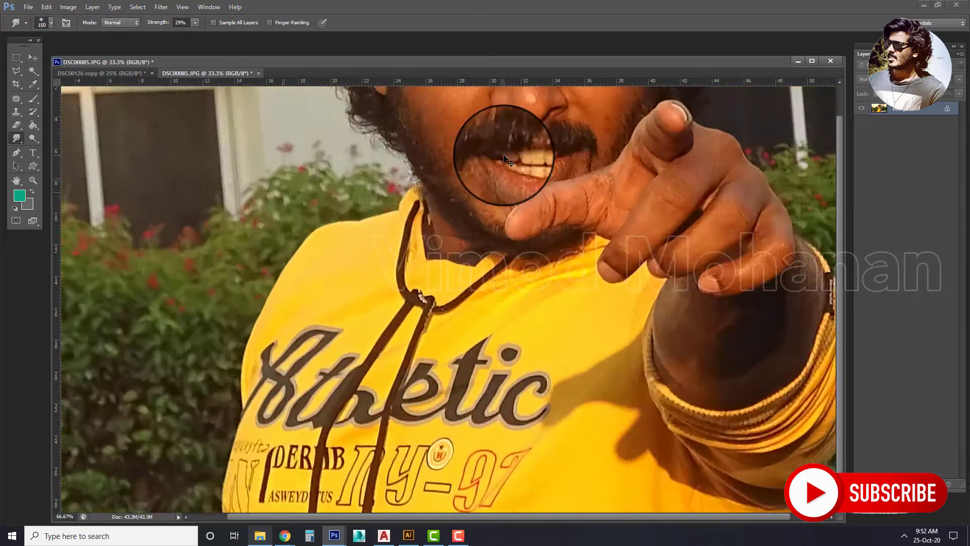
pyautogui.scroll(5, 410, 386)
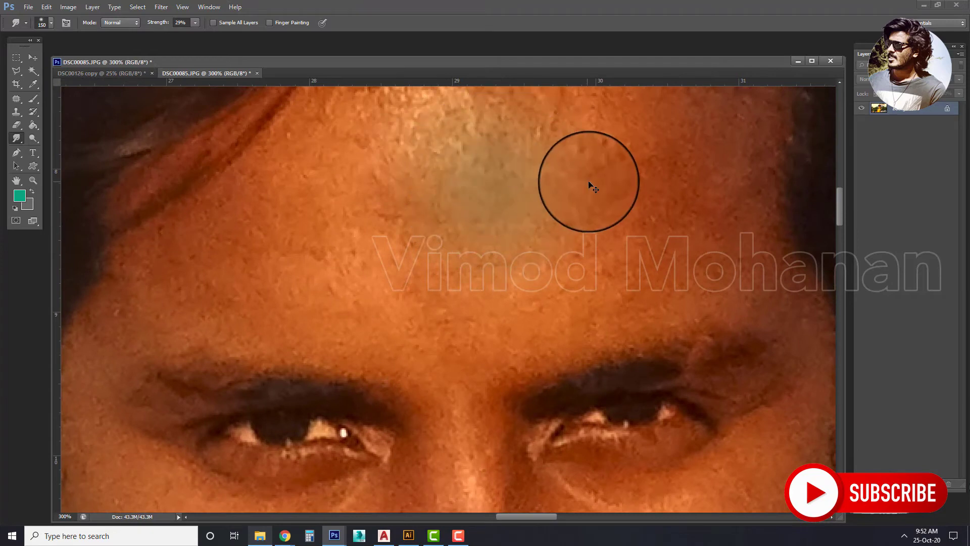
pyautogui.rightClick(407, 187)
pyautogui.doubleClick(483, 258)
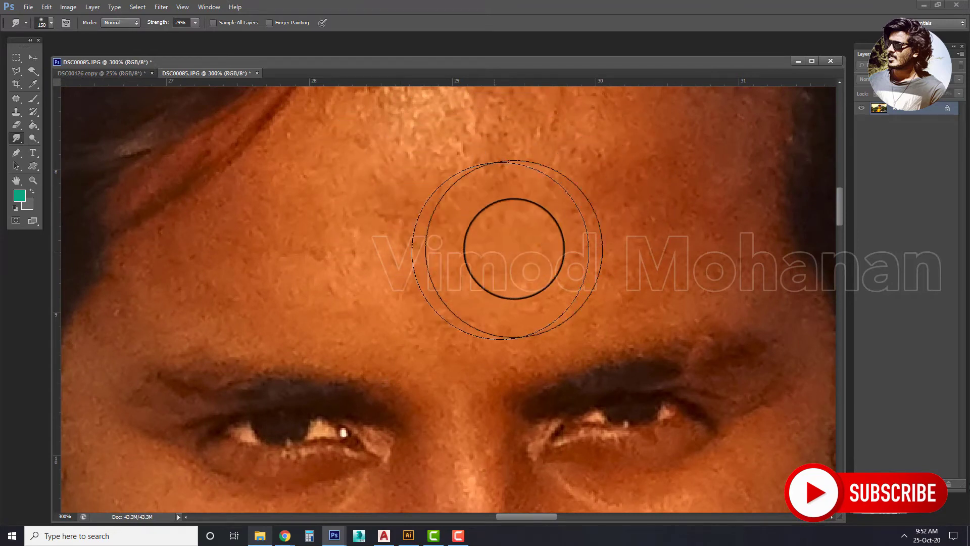
pyautogui.scroll(5, 119, 22)
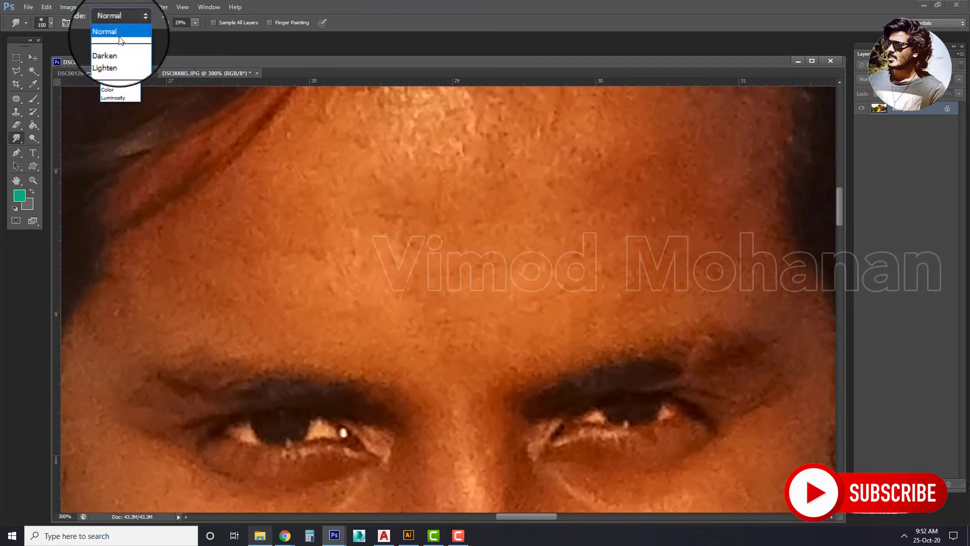
# Smudge the forehead with a 60 px Normal-mode brush, then undo the stroke.
pyautogui.click(101, 41)
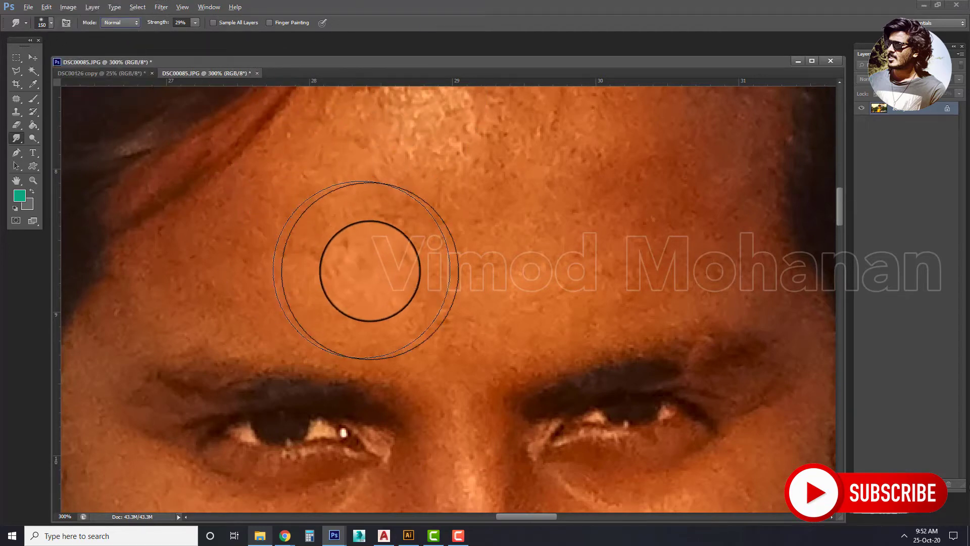
pyautogui.scroll(2, 475, 207)
pyautogui.press('[')
pyautogui.press('[')
pyautogui.press('[')
pyautogui.press('[')
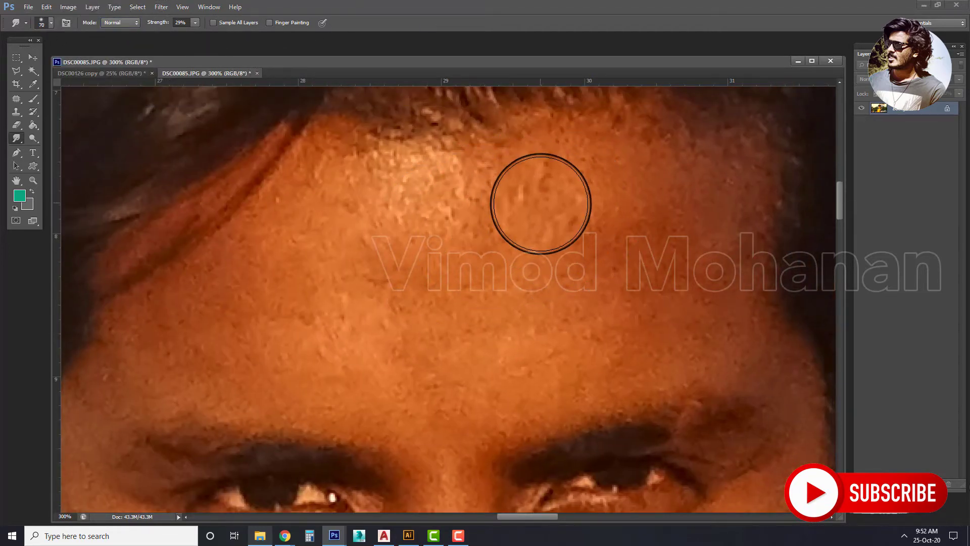
pyautogui.press('[')
pyautogui.press('[')
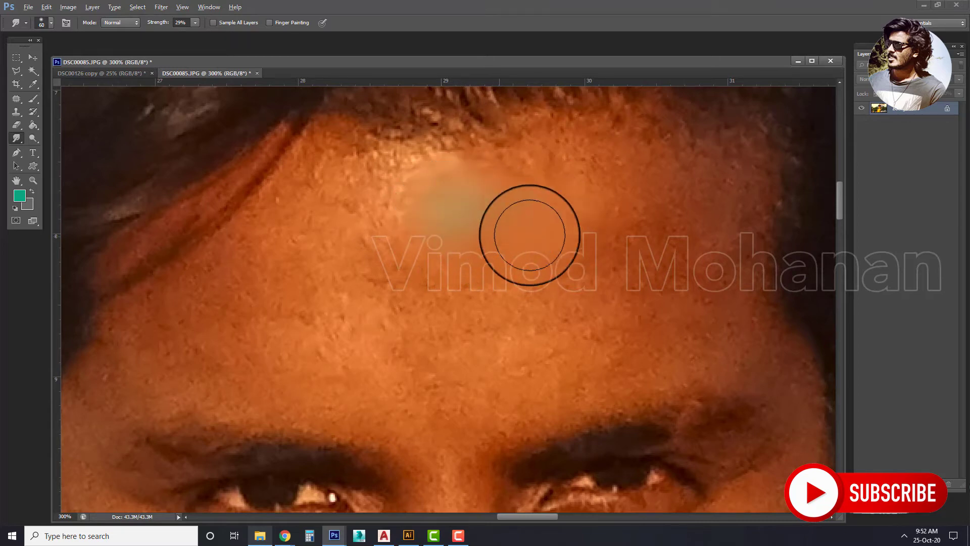
pyautogui.moveTo(541, 298)
pyautogui.mouseDown()
pyautogui.moveTo(372, 335)
pyautogui.moveTo(275, 241)
pyautogui.moveTo(346, 164)
pyautogui.mouseUp()
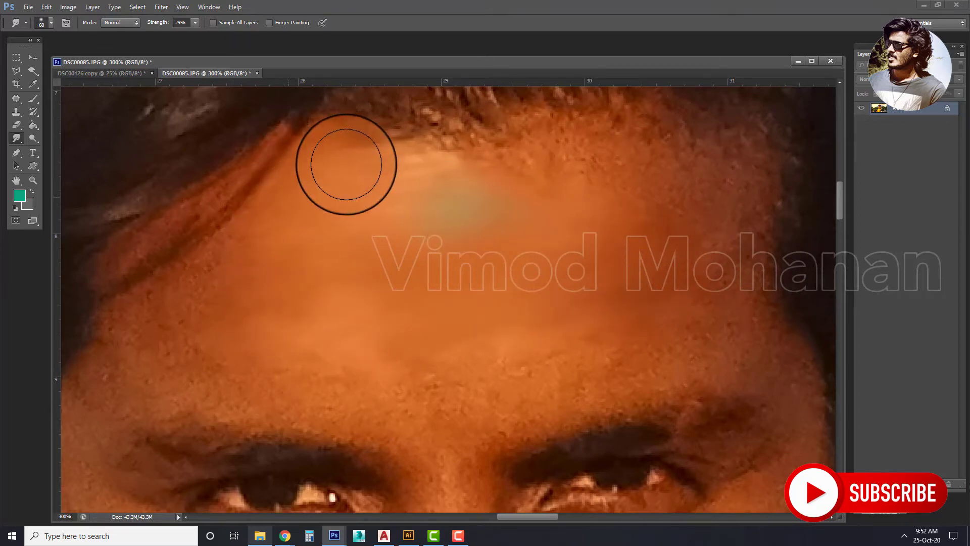
pyautogui.hotkey('ctrl', 'z')
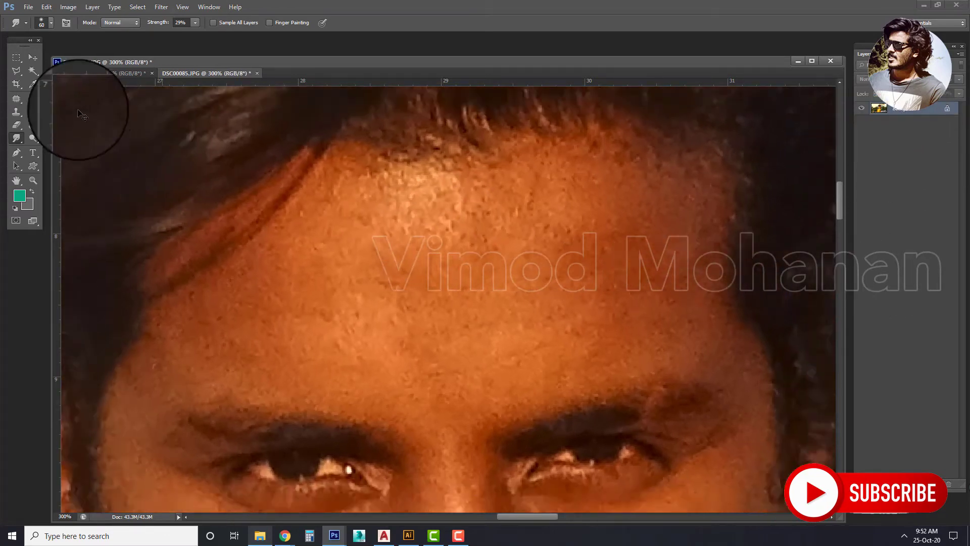
# Outline the man's face with a closed Polygonal Lasso selection.
pyautogui.hotkey('ctrl', '-')
pyautogui.hotkey('ctrl', '-')
pyautogui.hotkey('ctrl', '-')
pyautogui.click(16, 70)
pyautogui.click(509, 252)
pyautogui.click(437, 236)
pyautogui.click(373, 270)
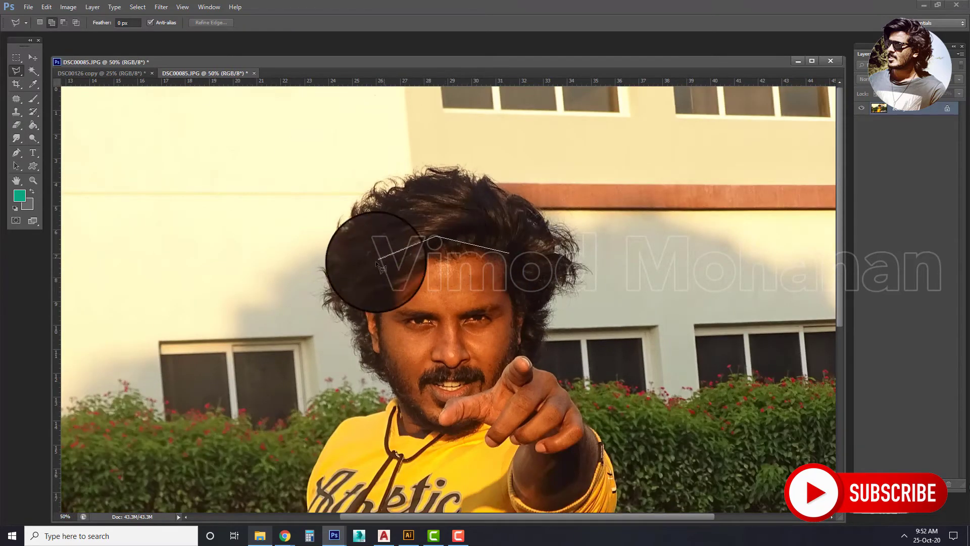
pyautogui.click(374, 349)
pyautogui.click(391, 407)
pyautogui.click(442, 453)
pyautogui.click(507, 433)
pyautogui.click(532, 361)
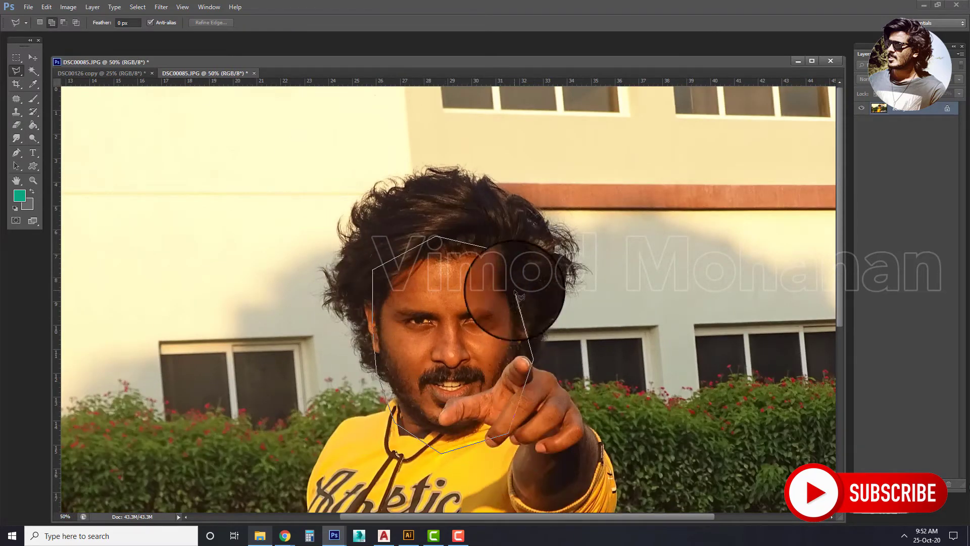
pyautogui.click(510, 251)
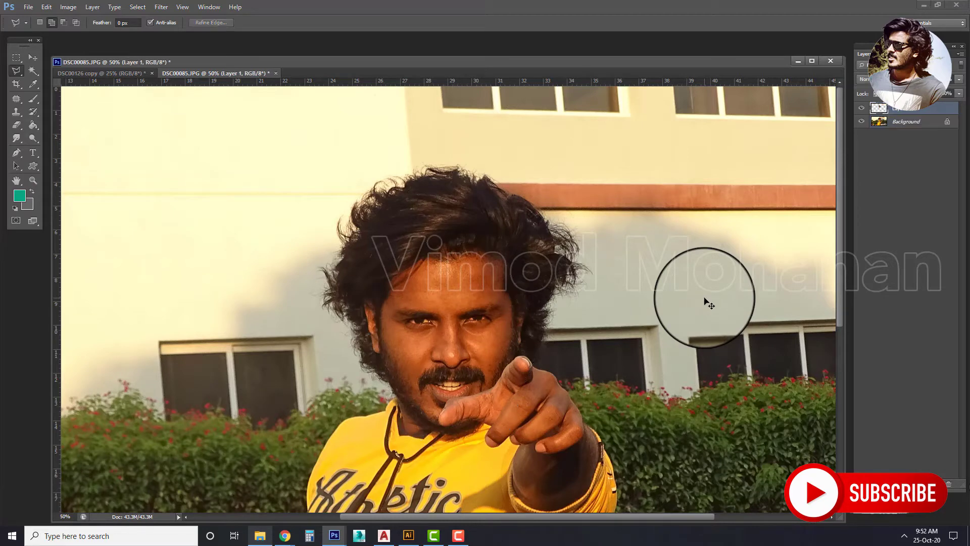
# Check the face copy by toggling the Background off and on, then select Layer 1.
pyautogui.click(862, 121)
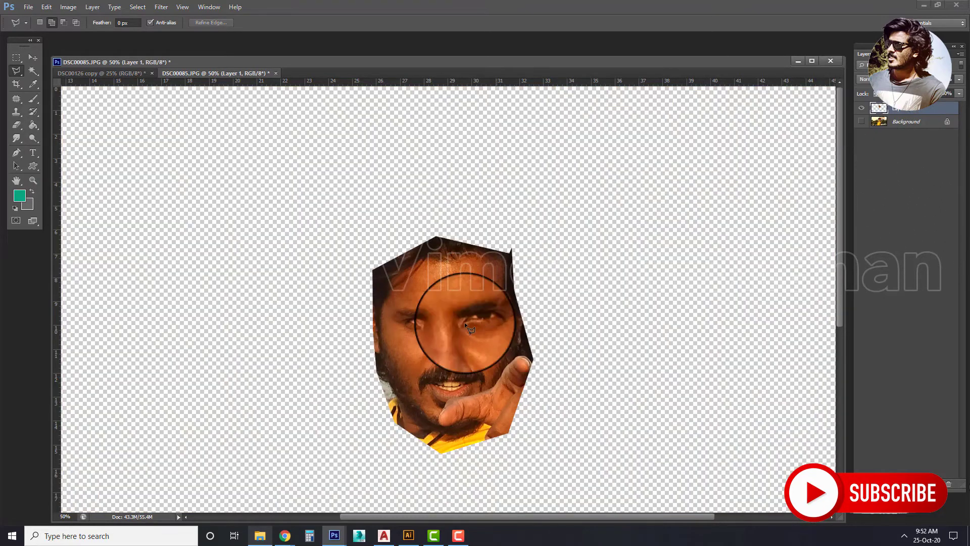
pyautogui.click(861, 121)
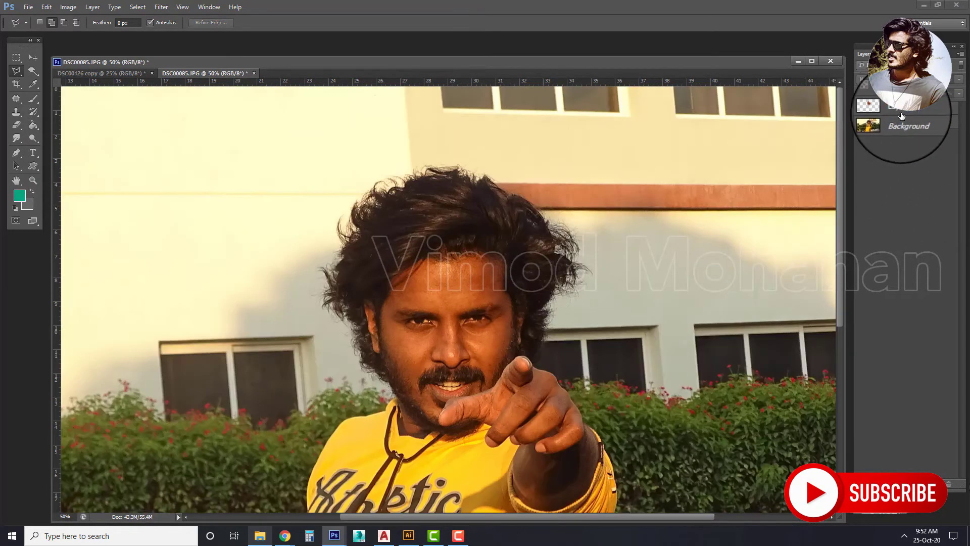
pyautogui.click(901, 112)
pyautogui.scroll(1, 505, 243)
pyautogui.scroll(2, 389, 255)
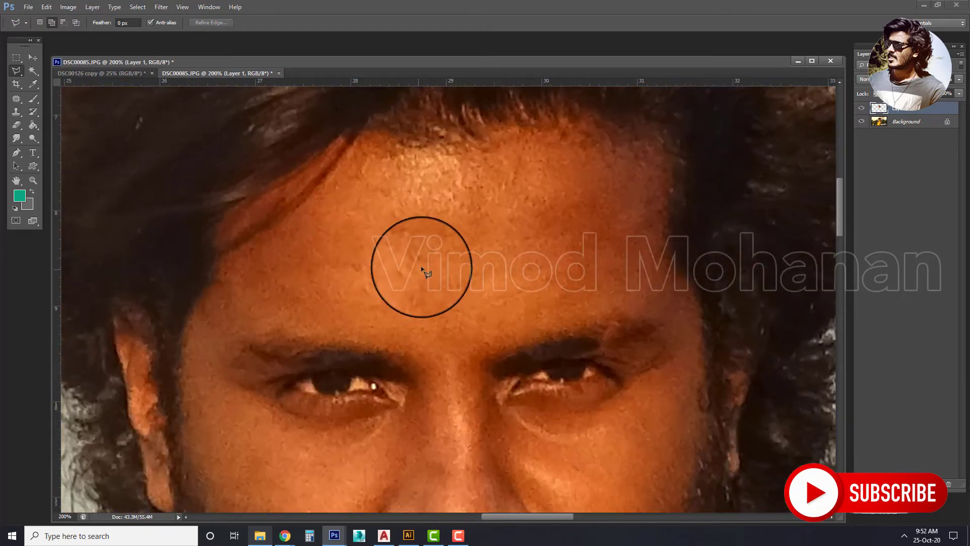
# Smudge the forehead and left eyebrow area at 11% strength with a 80–90 px brush.
pyautogui.click(17, 137)
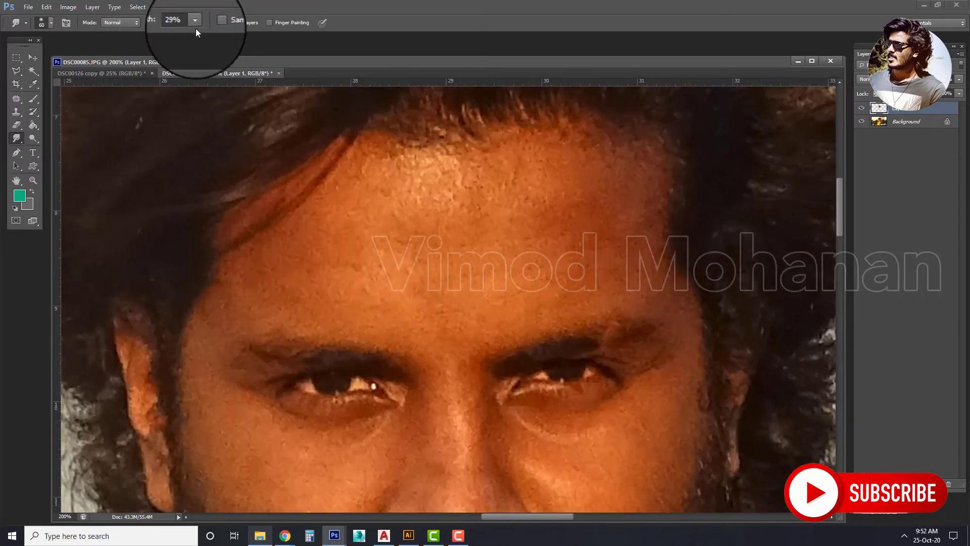
pyautogui.click(195, 20)
pyautogui.moveTo(194, 33); pyautogui.dragTo(185, 34)
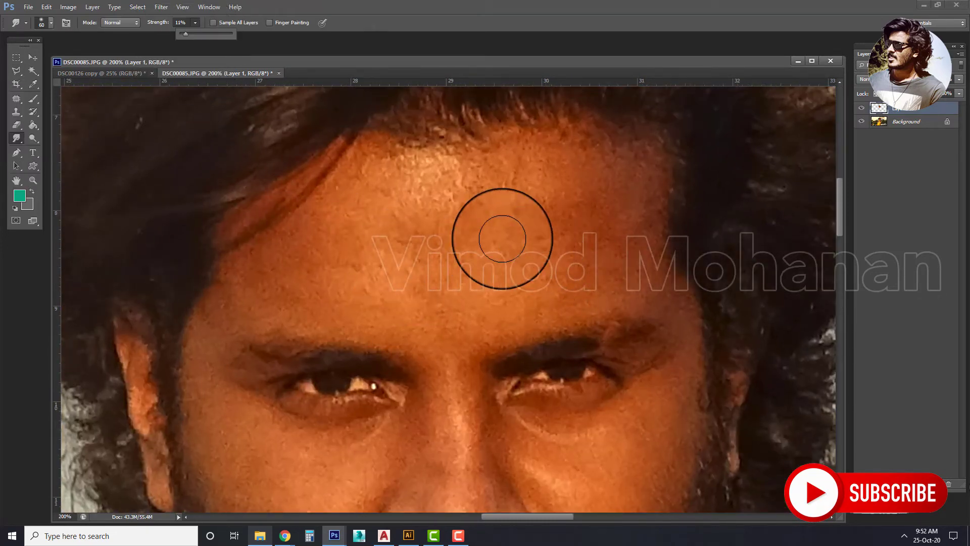
pyautogui.press(']')
pyautogui.press(']')
pyautogui.press(']')
pyautogui.moveTo(563, 220)
pyautogui.mouseDown()
pyautogui.moveTo(461, 195)
pyautogui.moveTo(392, 207)
pyautogui.moveTo(369, 245)
pyautogui.moveTo(445, 278)
pyautogui.moveTo(524, 238)
pyautogui.moveTo(504, 299)
pyautogui.moveTo(578, 260)
pyautogui.moveTo(613, 217)
pyautogui.moveTo(583, 203)
pyautogui.mouseUp()
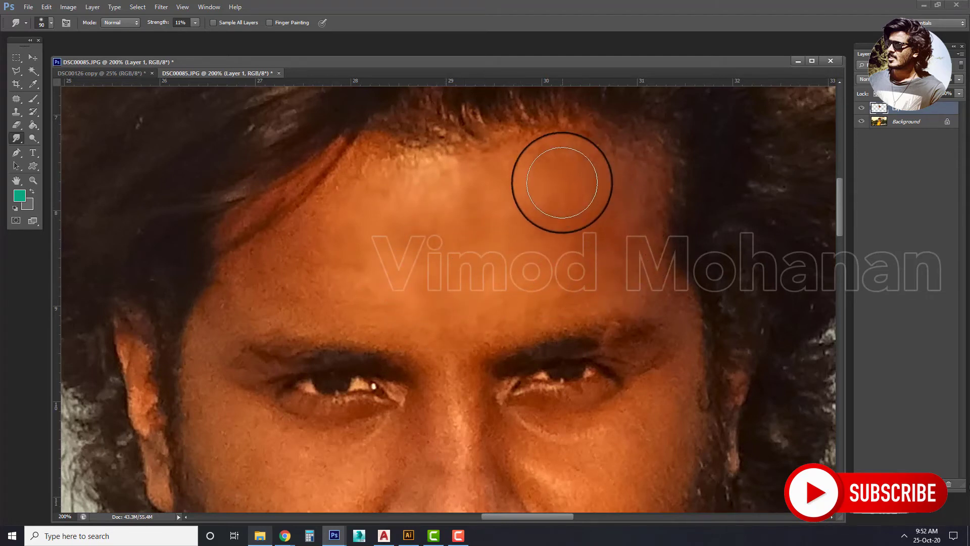
pyautogui.press('[')
pyautogui.press('[')
pyautogui.press('[')
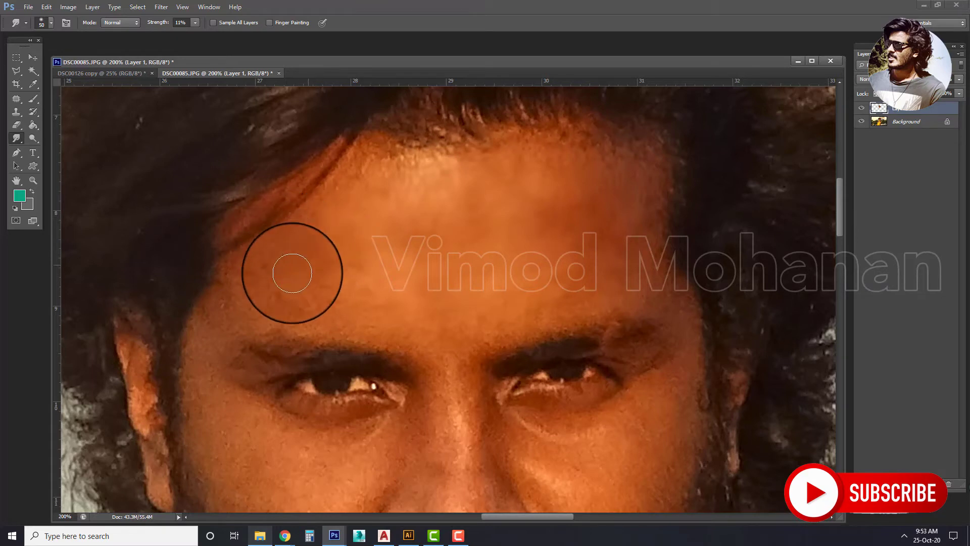
pyautogui.press(']')
pyautogui.press(']')
pyautogui.press(']')
pyautogui.moveTo(326, 295)
pyautogui.mouseDown()
pyautogui.moveTo(369, 271)
pyautogui.moveTo(404, 217)
pyautogui.mouseUp()
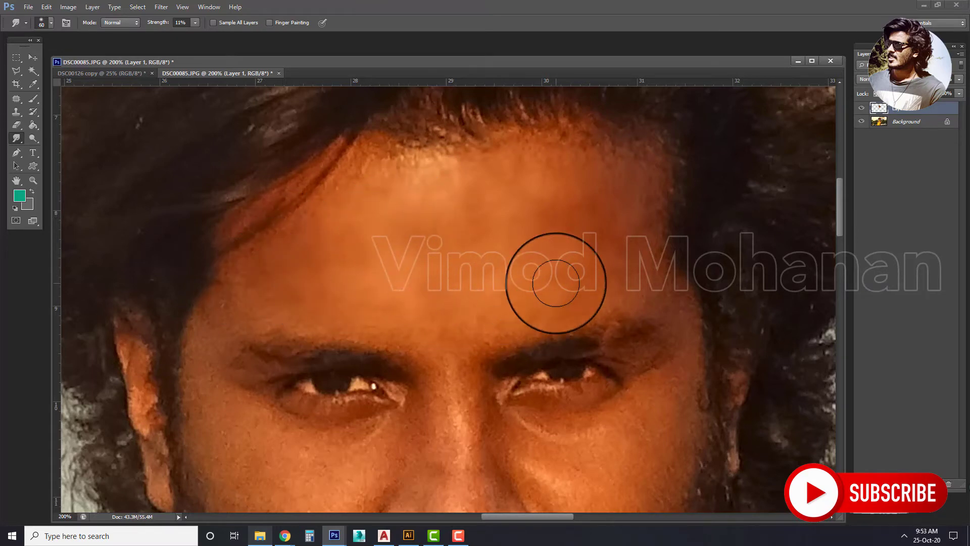
# Smudge the cheek, nose bridge and forehead between the eyebrows with a 60 px brush.
pyautogui.moveTo(548, 282); pyautogui.dragTo(628, 120)
pyautogui.press('[')
pyautogui.press('[')
pyautogui.moveTo(322, 345)
pyautogui.mouseDown()
pyautogui.moveTo(319, 310)
pyautogui.moveTo(427, 329)
pyautogui.moveTo(392, 314)
pyautogui.moveTo(433, 320)
pyautogui.moveTo(359, 383)
pyautogui.mouseUp()
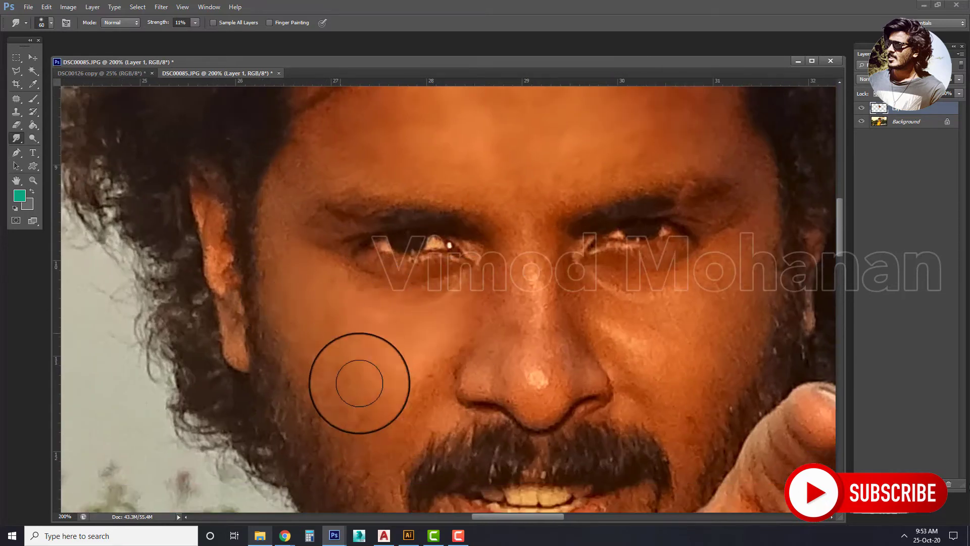
pyautogui.moveTo(568, 336)
pyautogui.mouseDown()
pyautogui.moveTo(416, 315)
pyautogui.moveTo(433, 292)
pyautogui.moveTo(461, 309)
pyautogui.mouseUp()
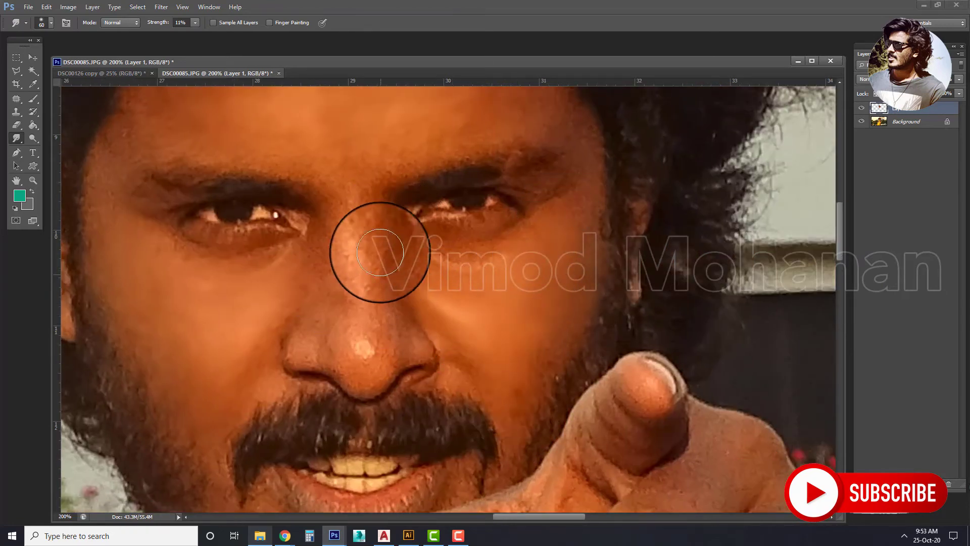
pyautogui.moveTo(380, 252)
pyautogui.mouseDown()
pyautogui.moveTo(364, 256)
pyautogui.moveTo(368, 245)
pyautogui.moveTo(322, 285)
pyautogui.mouseUp()
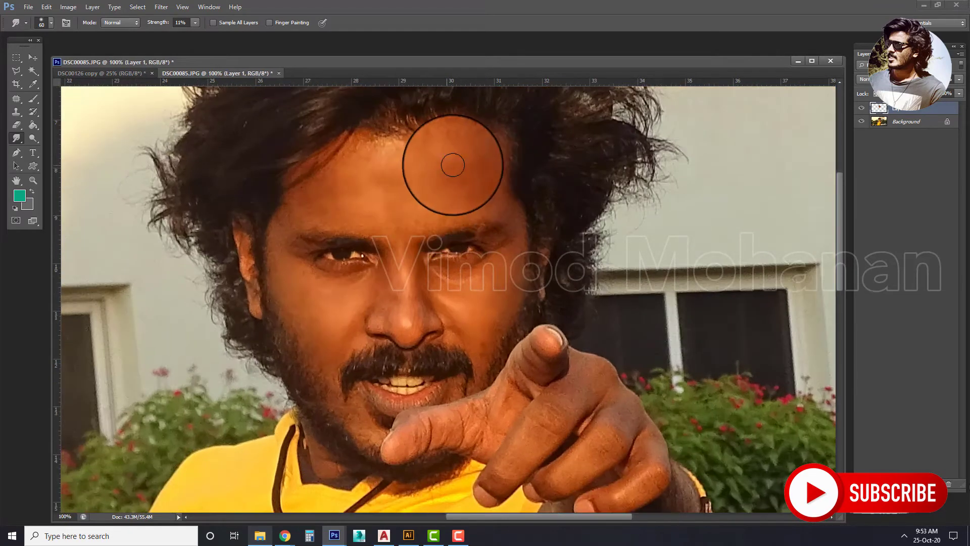
pyautogui.moveTo(503, 163)
pyautogui.mouseDown()
pyautogui.moveTo(397, 156)
pyautogui.moveTo(381, 174)
pyautogui.moveTo(397, 232)
pyautogui.moveTo(445, 217)
pyautogui.mouseUp()
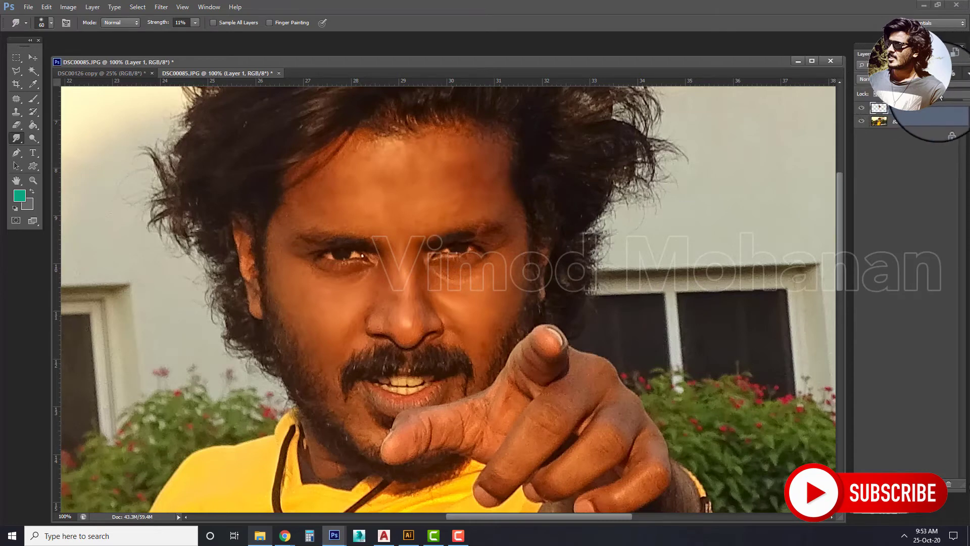
# Hide Layer 1 to compare before and after, and view the whole figure at 50%.
pyautogui.click(861, 108)
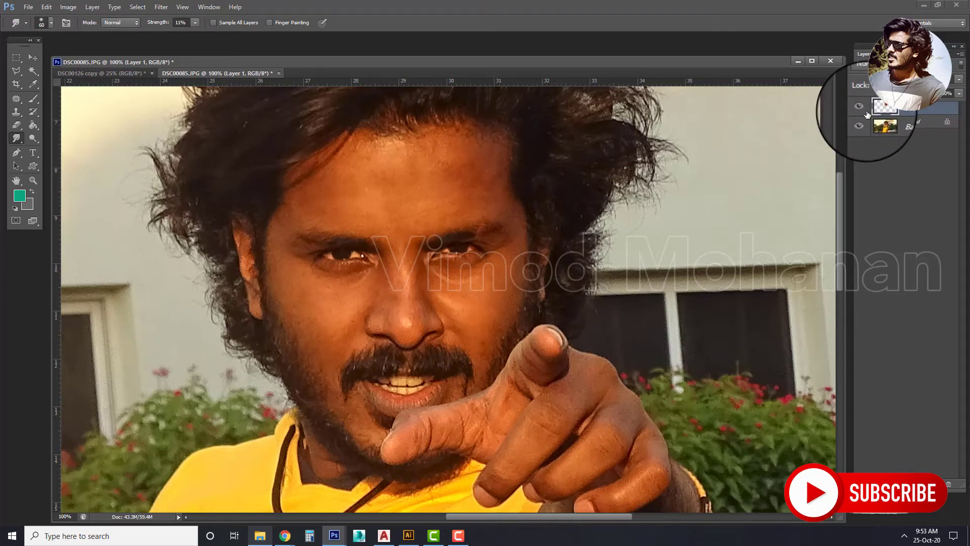
pyautogui.hotkey('ctrl', '-')
pyautogui.hotkey('ctrl', '-')
pyautogui.hotkey('ctrl', '-')
pyautogui.hotkey('ctrl', '+')
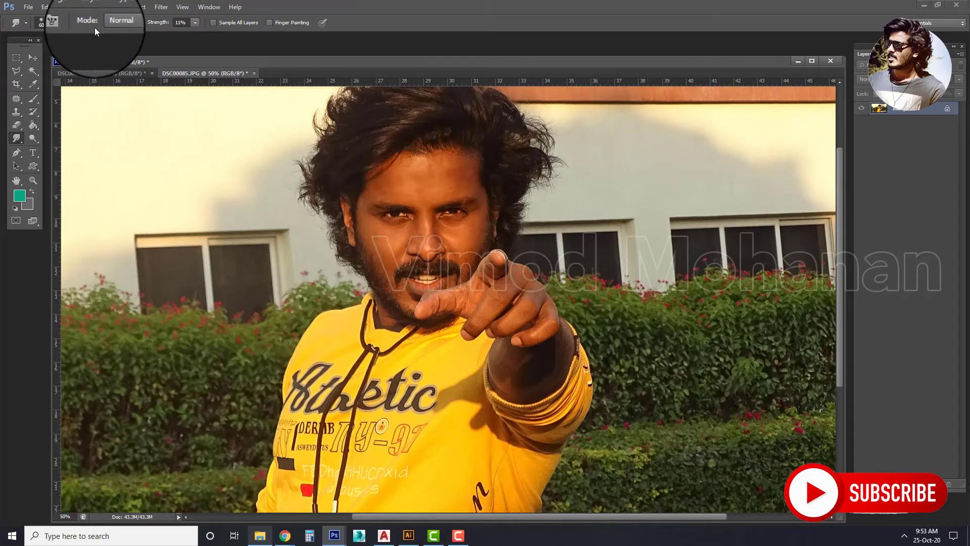
# Raise the photo's contrast to 57 using Brightness/Contrast.
pyautogui.click(68, 7)
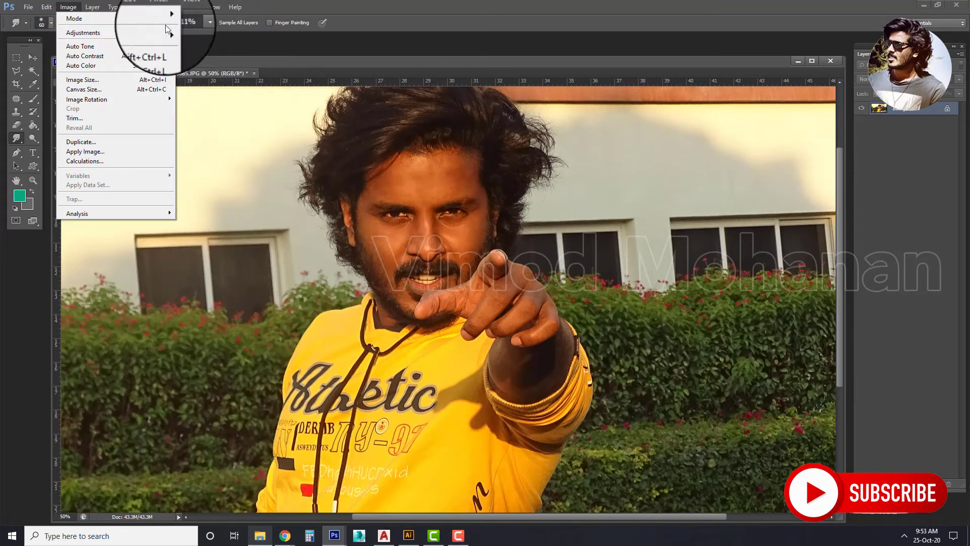
pyautogui.click(207, 32)
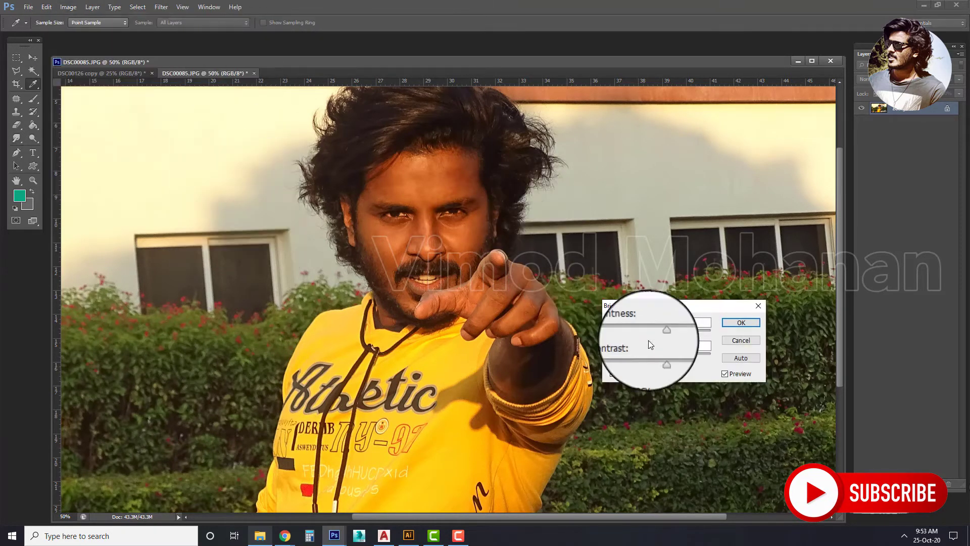
pyautogui.moveTo(660, 357)
pyautogui.mouseDown()
pyautogui.moveTo(690, 358)
pyautogui.moveTo(665, 334)
pyautogui.mouseUp()
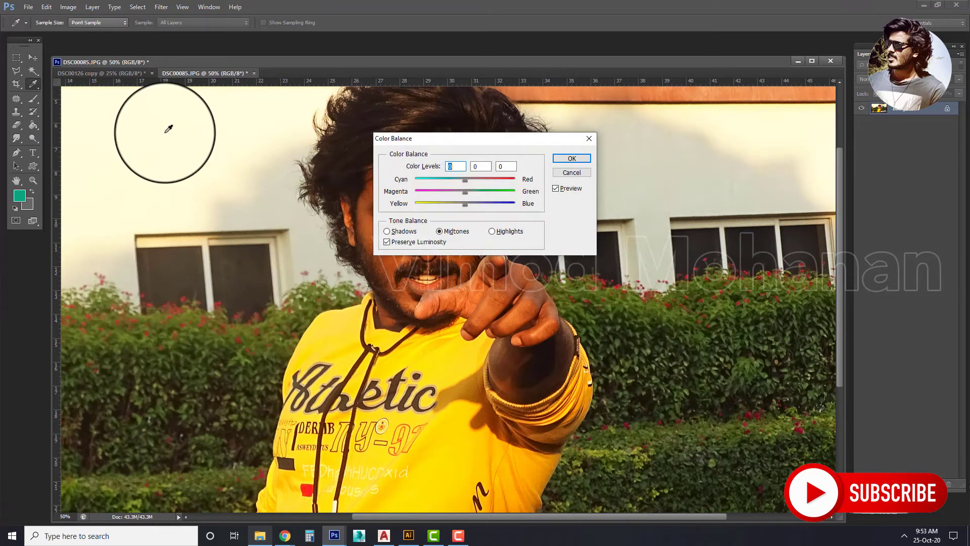
# Apply a midtone Color Balance of 0, −4, +13 to cool the orange cast.
pyautogui.click(68, 7)
pyautogui.moveTo(83, 32)
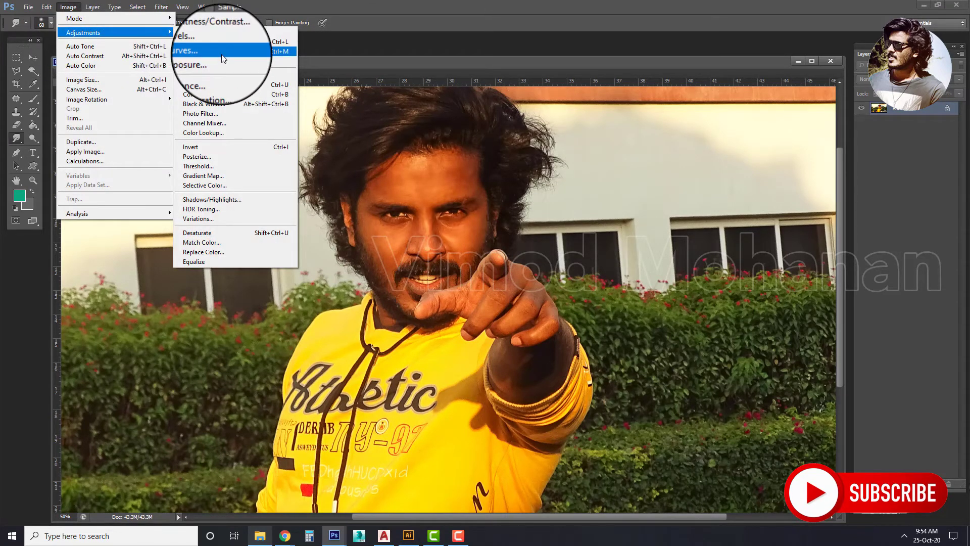
pyautogui.click(214, 95)
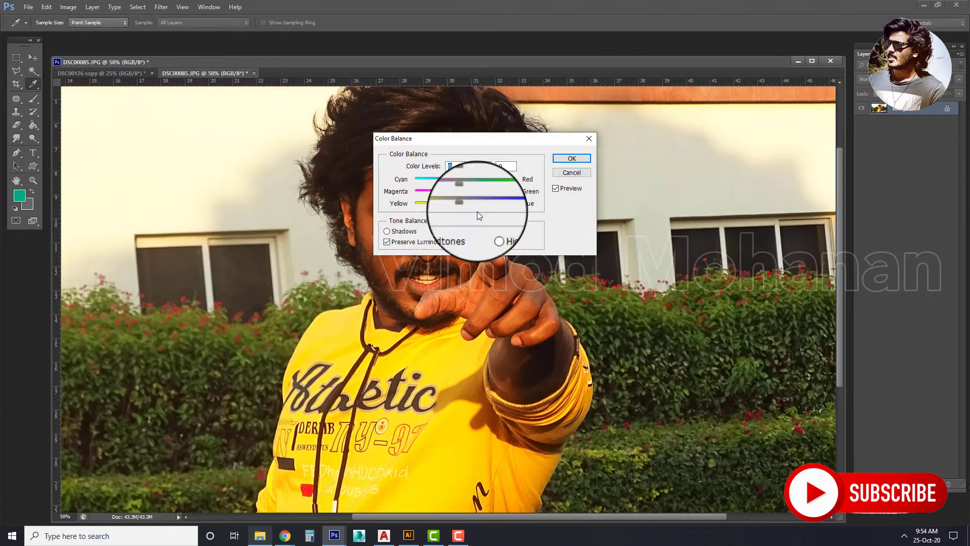
pyautogui.click(570, 128)
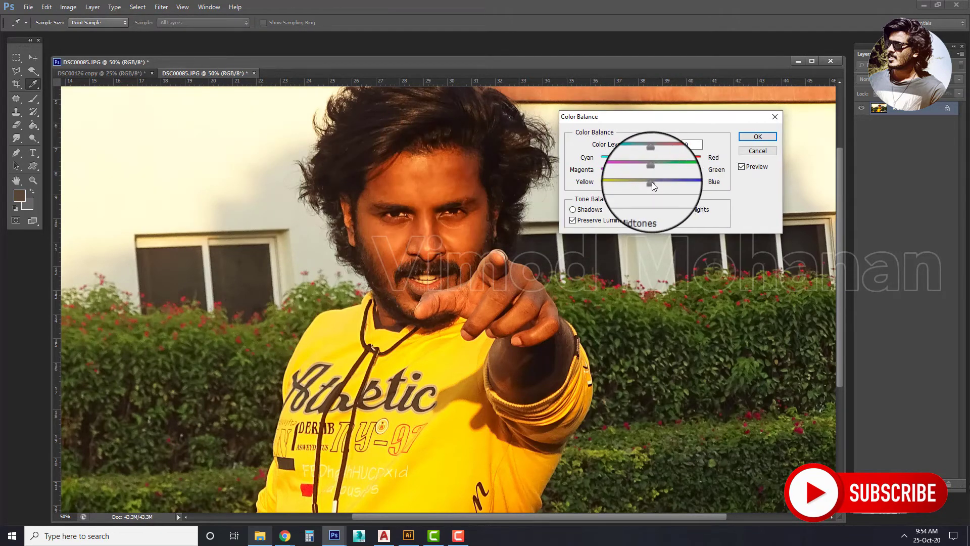
pyautogui.moveTo(651, 184)
pyautogui.mouseDown()
pyautogui.moveTo(710, 182)
pyautogui.moveTo(601, 182)
pyautogui.moveTo(663, 182)
pyautogui.mouseUp()
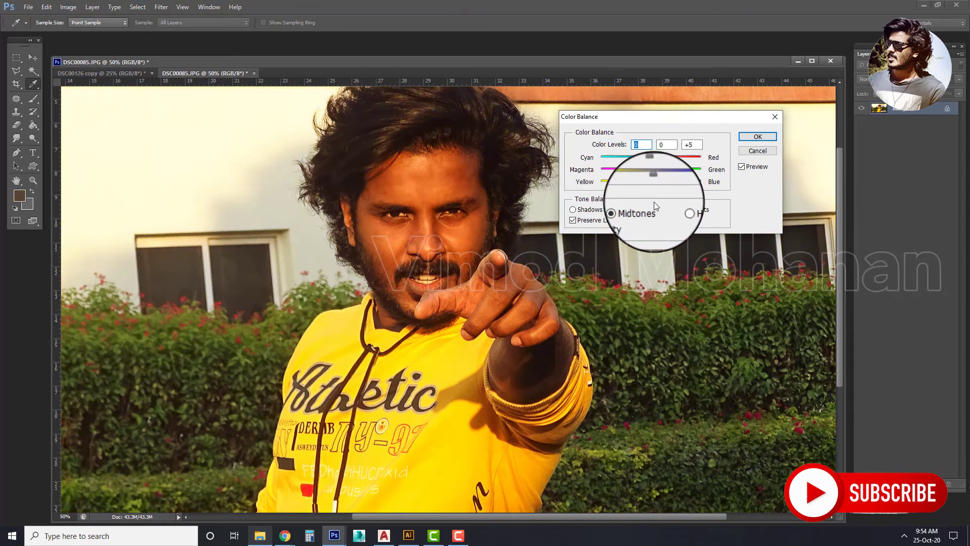
pyautogui.click(741, 168)
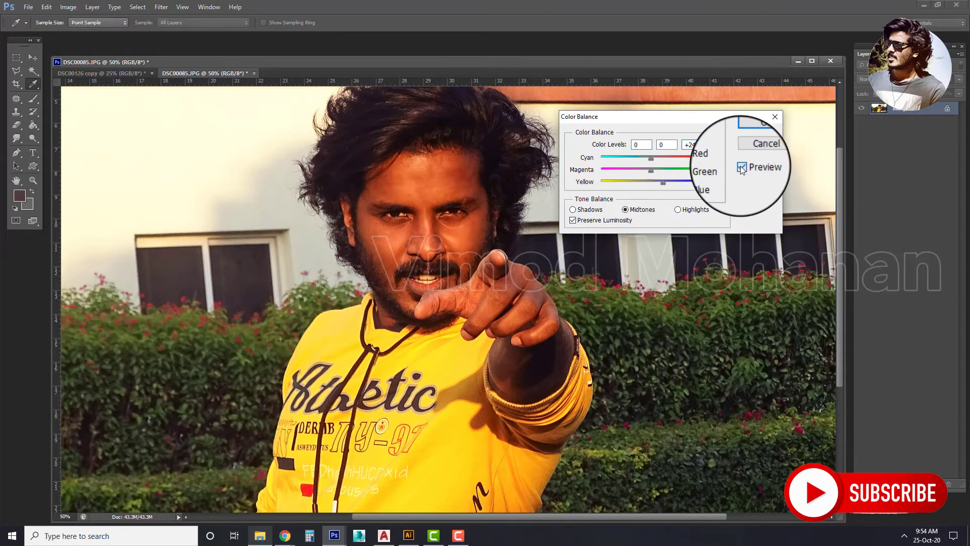
pyautogui.click(742, 168)
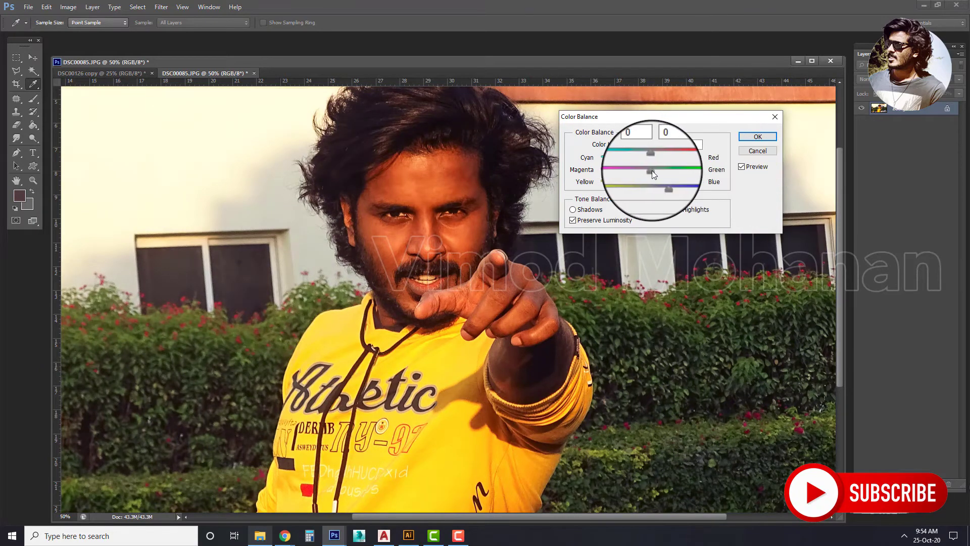
pyautogui.moveTo(652, 171)
pyautogui.mouseDown()
pyautogui.moveTo(689, 169)
pyautogui.moveTo(621, 169)
pyautogui.moveTo(647, 176)
pyautogui.mouseUp()
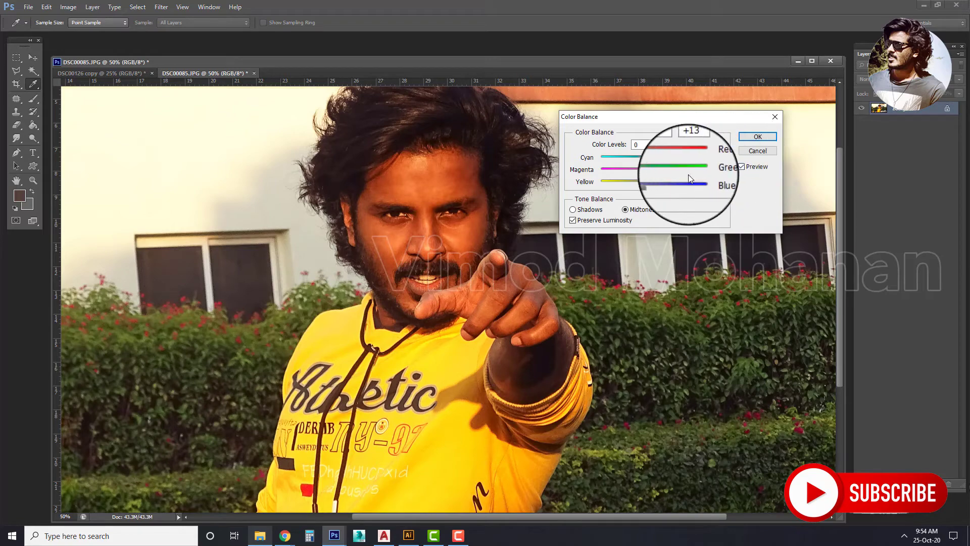
pyautogui.click(757, 136)
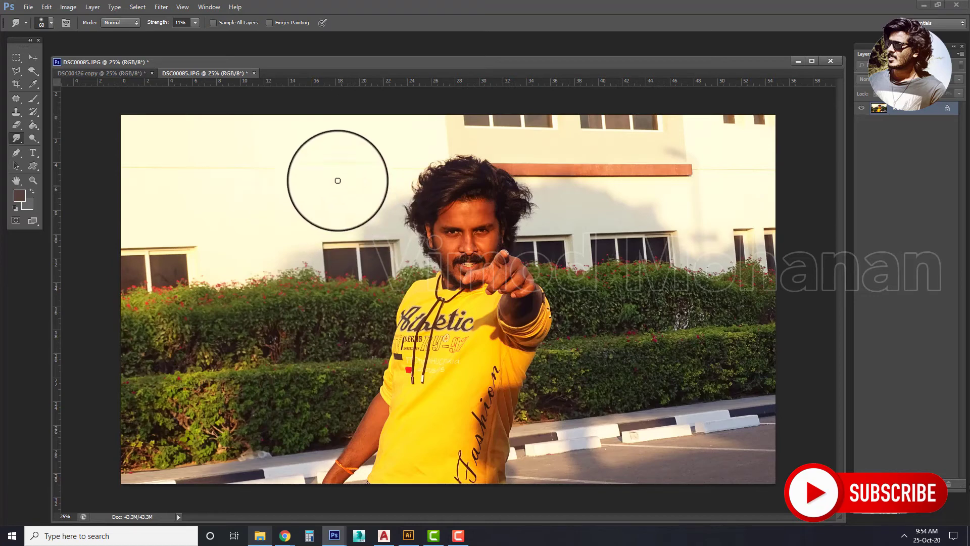
# Float DSC00085.JPG in its own window and rotate the canvas 90° clockwise.
pyautogui.moveTo(213, 75)
pyautogui.mouseDown()
pyautogui.moveTo(162, 92)
pyautogui.moveTo(170, 59)
pyautogui.mouseUp()
pyautogui.hotkey('ctrl', '-')
pyautogui.hotkey('ctrl', '+')
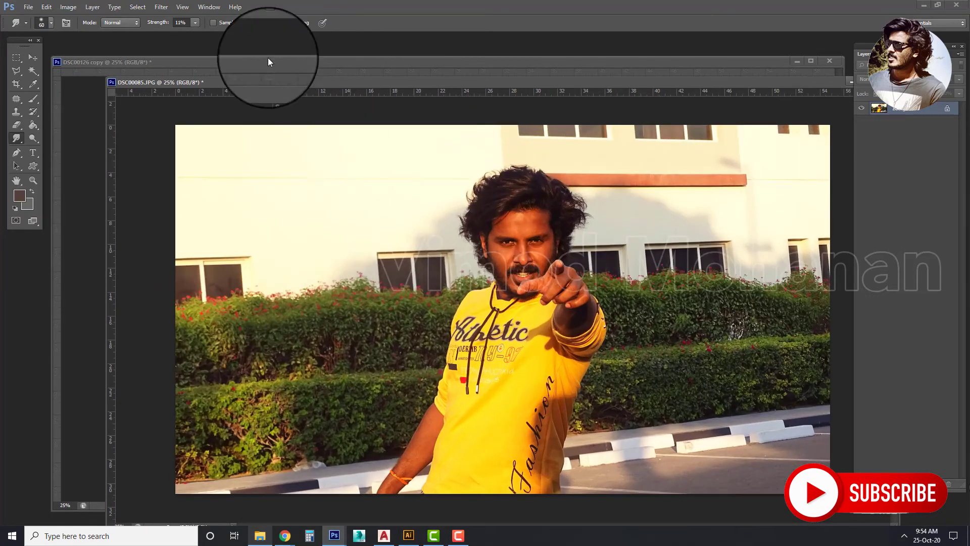
pyautogui.click(68, 7)
pyautogui.moveTo(87, 99)
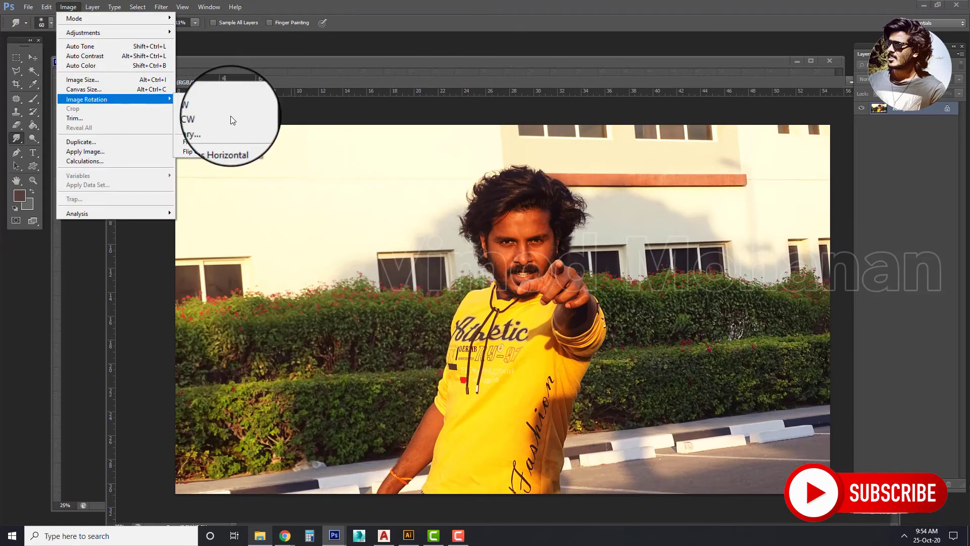
pyautogui.click(217, 109)
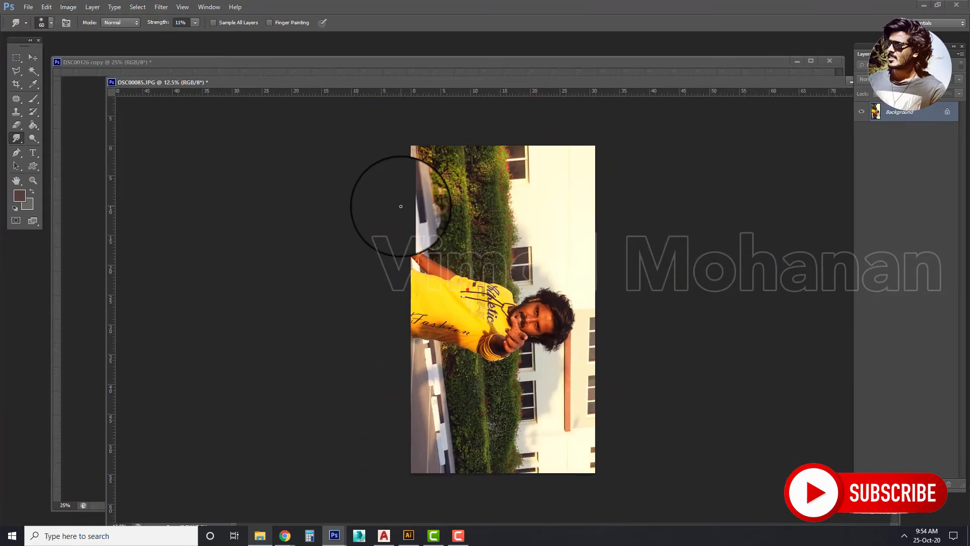
# Rotate Layer 1 −90° with a transform so the portrait stands upright.
pyautogui.click(32, 58)
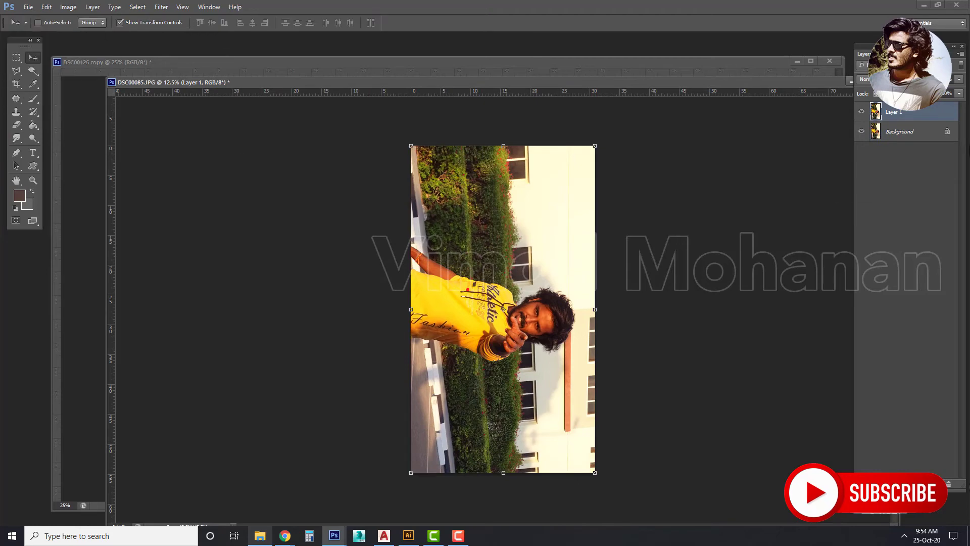
pyautogui.click(594, 124)
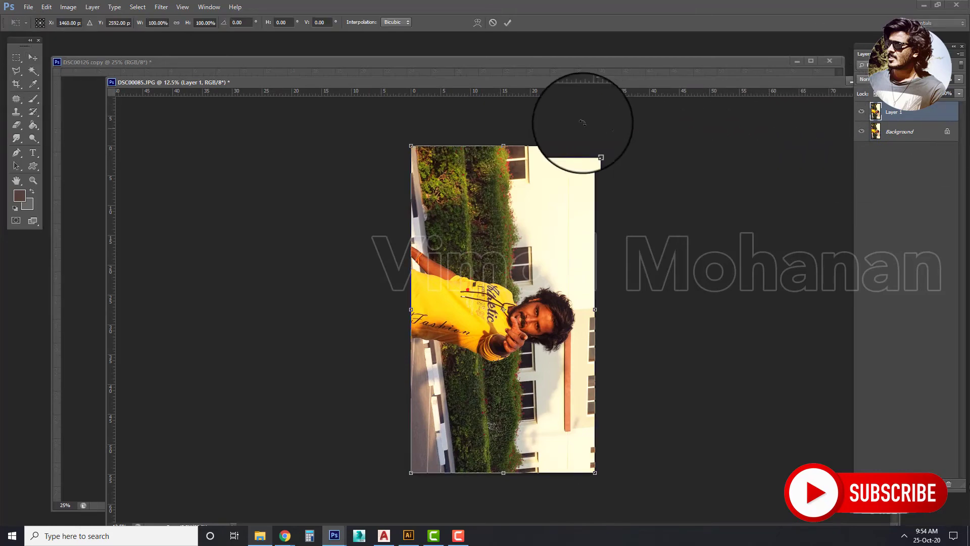
pyautogui.moveTo(582, 121)
pyautogui.mouseDown()
pyautogui.moveTo(656, 207)
pyautogui.moveTo(824, 34)
pyautogui.moveTo(834, 39)
pyautogui.mouseUp()
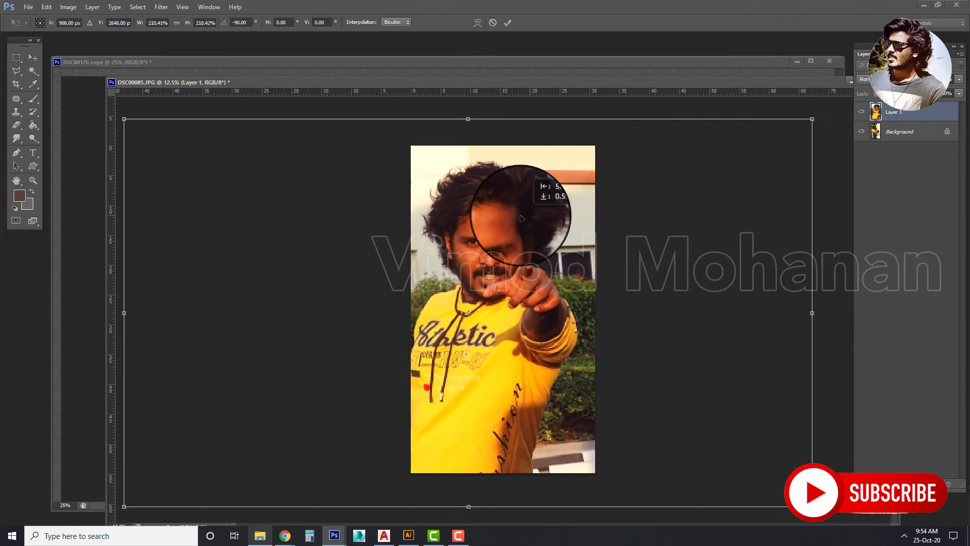
pyautogui.press('Return')
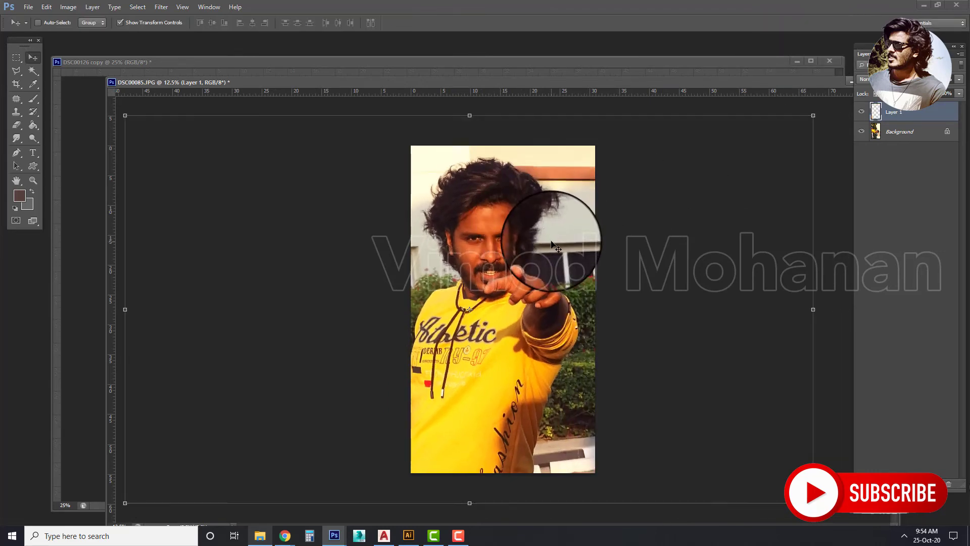
# Reposition the upright photo on the canvas and duplicate it as Layer 1 copy.
pyautogui.moveTo(546, 222); pyautogui.dragTo(552, 223)
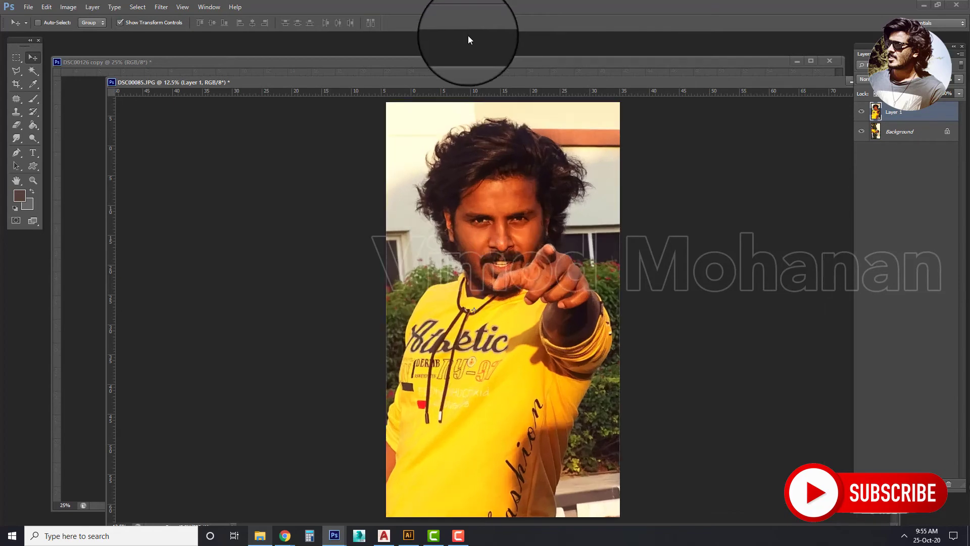
pyautogui.hotkey('ctrl', '+')
pyautogui.moveTo(472, 109); pyautogui.dragTo(501, 198)
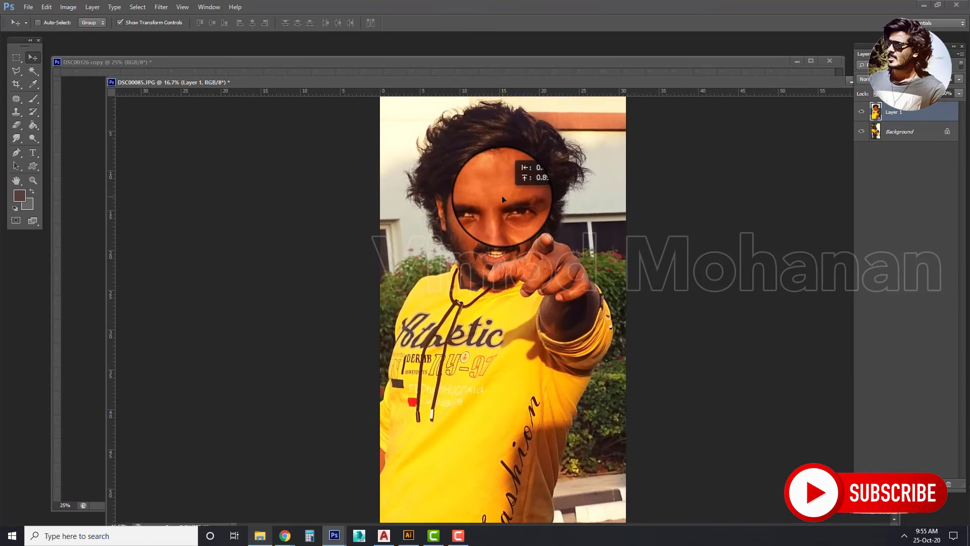
pyautogui.hotkey('ctrl', '-')
pyautogui.moveTo(502, 195)
pyautogui.mouseDown()
pyautogui.moveTo(513, 240)
pyautogui.moveTo(515, 218)
pyautogui.mouseUp()
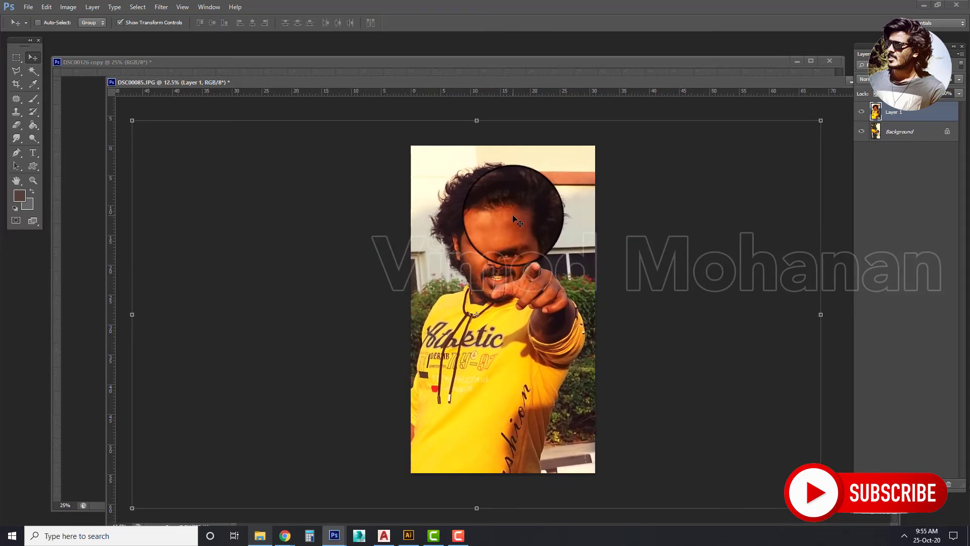
pyautogui.hotkey('ctrl', 'j')
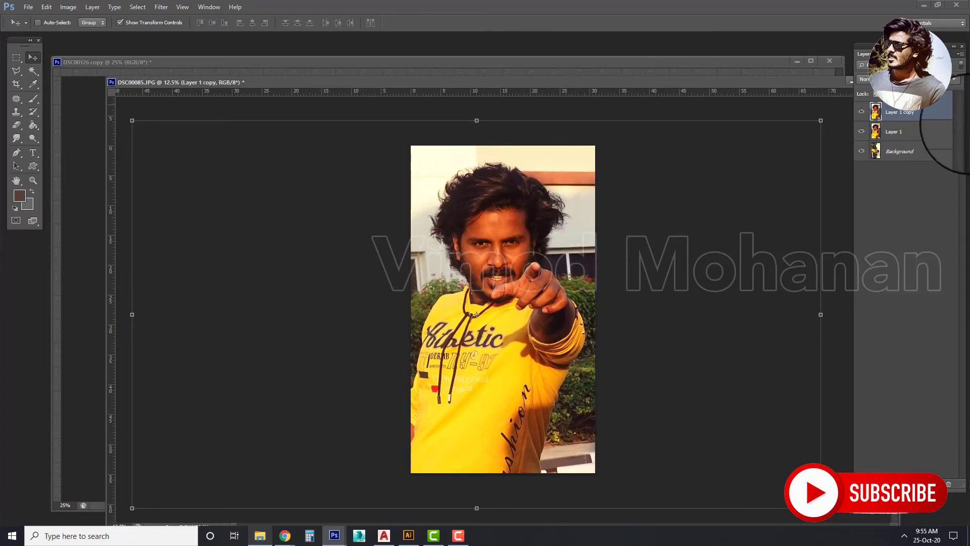
# Give Layer 1 copy a 52.1-pixel Gaussian Blur for a soft glow.
pyautogui.click(161, 7)
pyautogui.moveTo(170, 118)
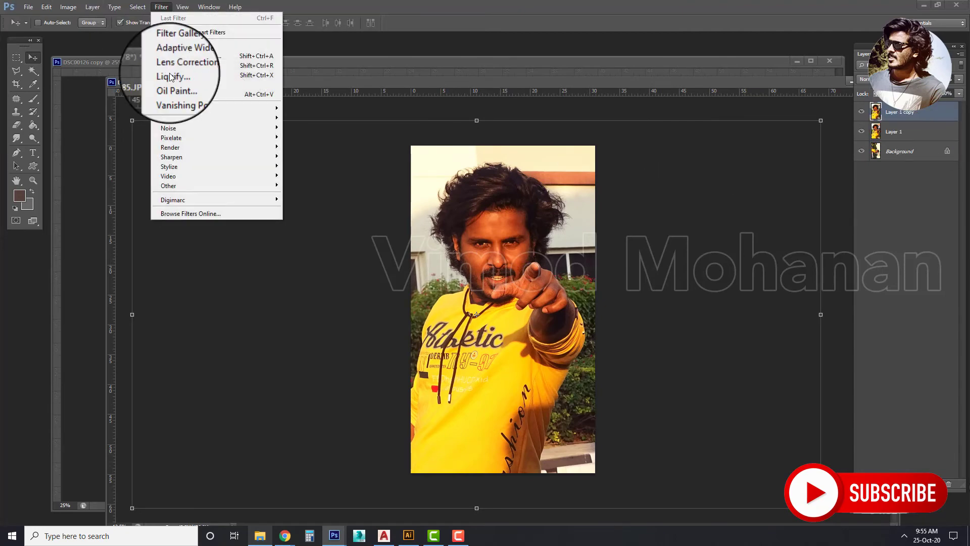
pyautogui.click(320, 181)
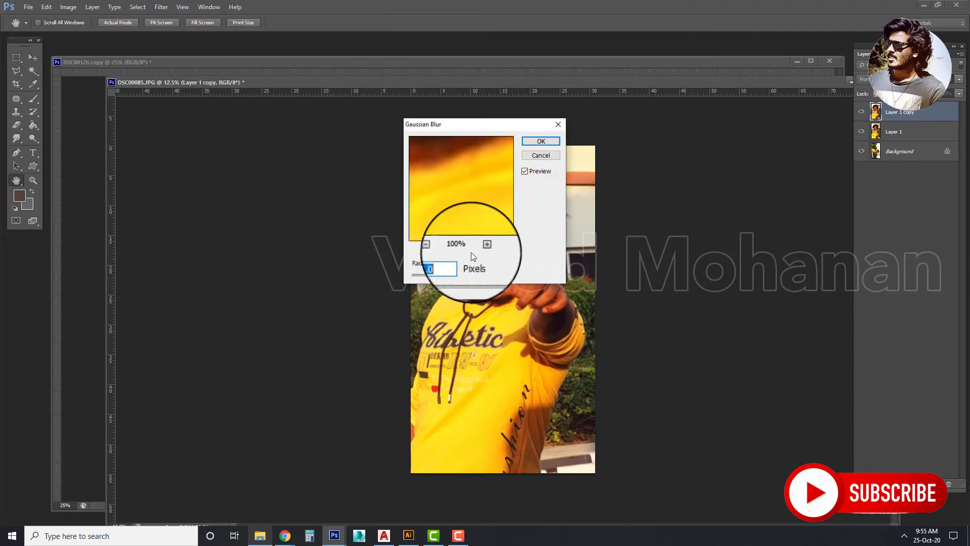
pyautogui.moveTo(463, 275); pyautogui.dragTo(465, 277)
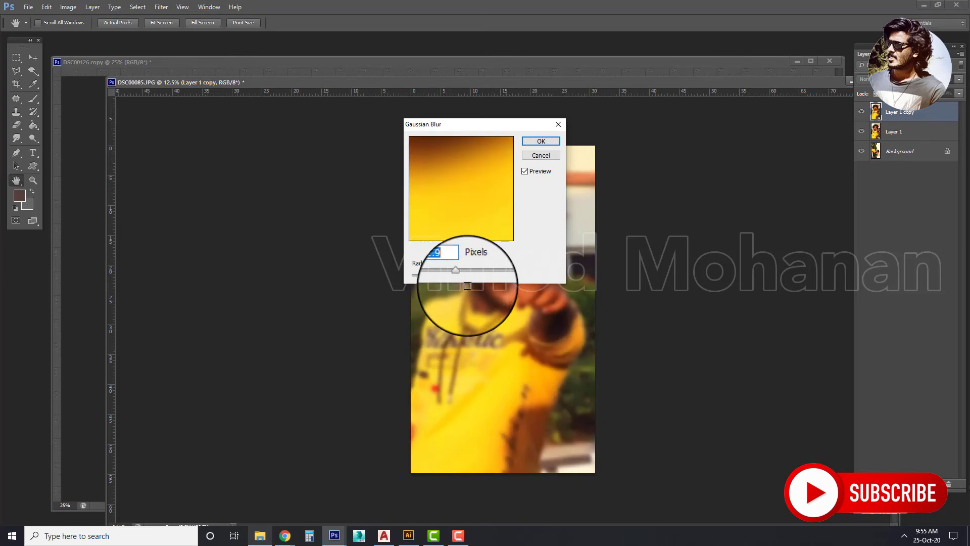
pyautogui.press('Return')
pyautogui.press('v')
pyautogui.hotkey('ctrl', '+')
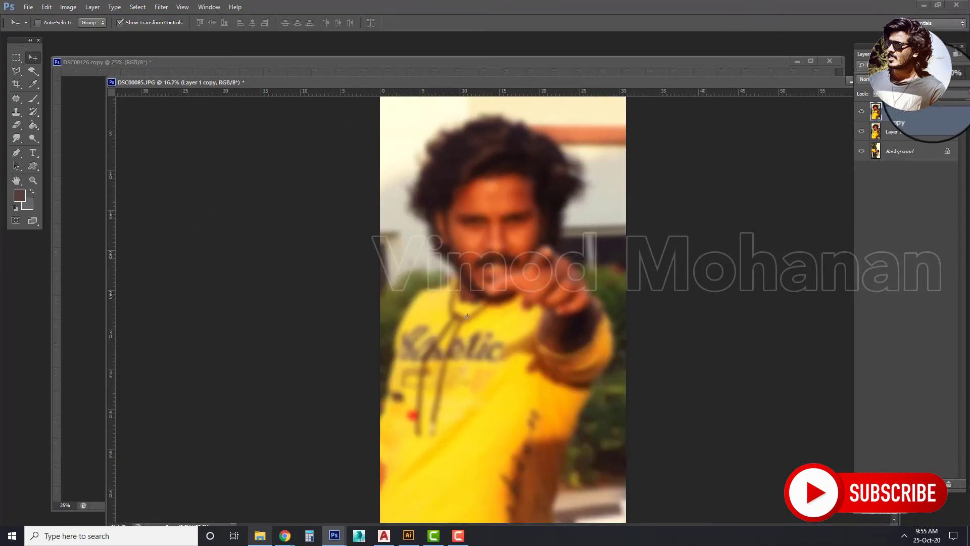
pyautogui.hotkey('ctrl', 'z')
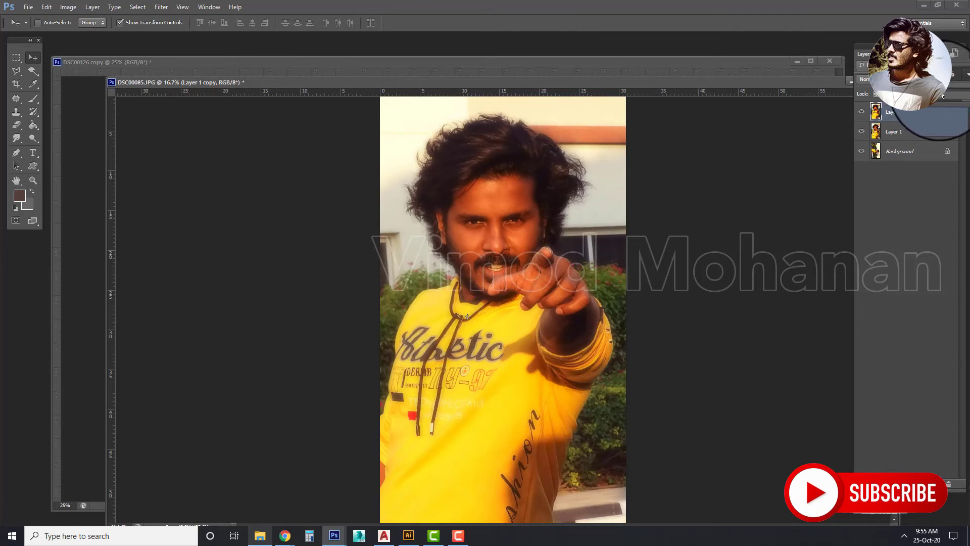
# Erase the glow over face, chest and sleeve with a 1000-pixel, 75% opacity eraser.
pyautogui.click(17, 125)
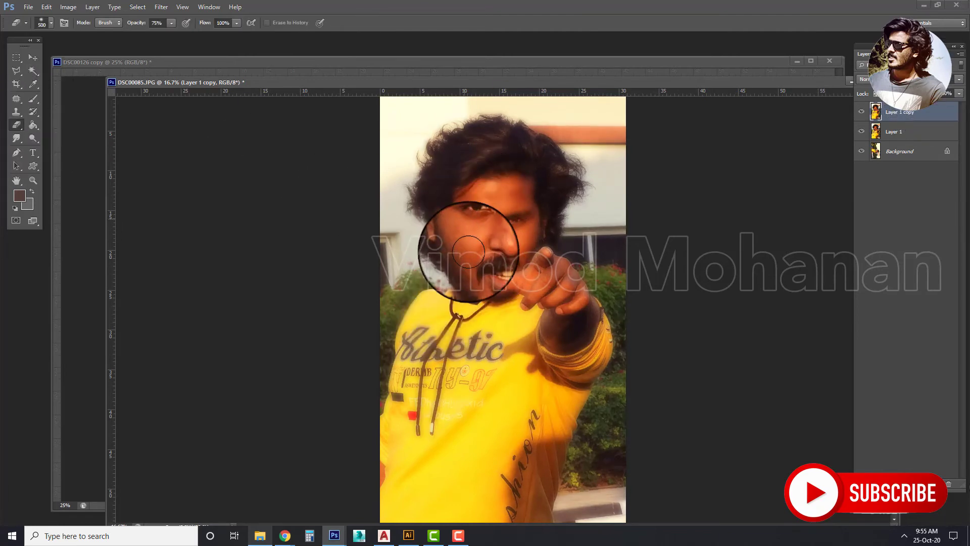
pyautogui.press(']')
pyautogui.press(']')
pyautogui.press(']')
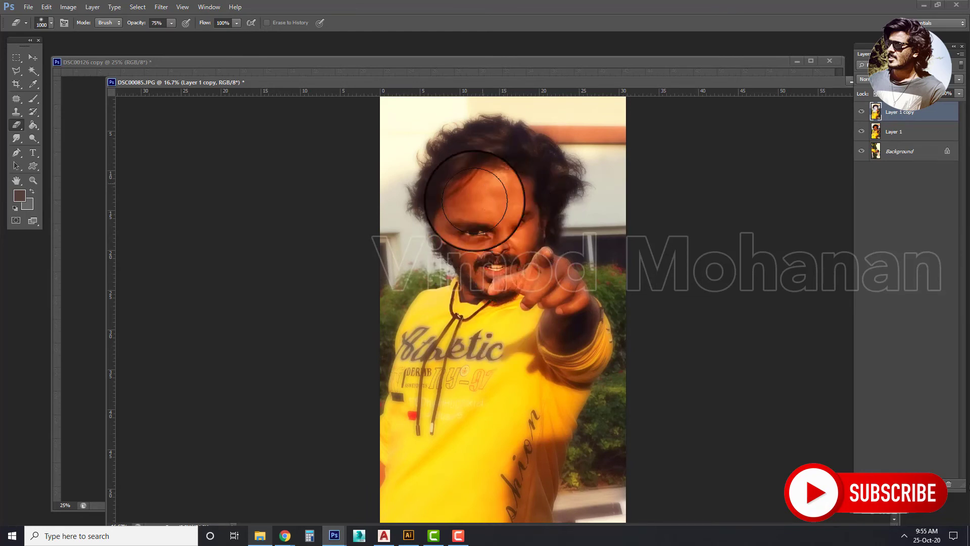
pyautogui.moveTo(474, 200); pyautogui.dragTo(519, 292)
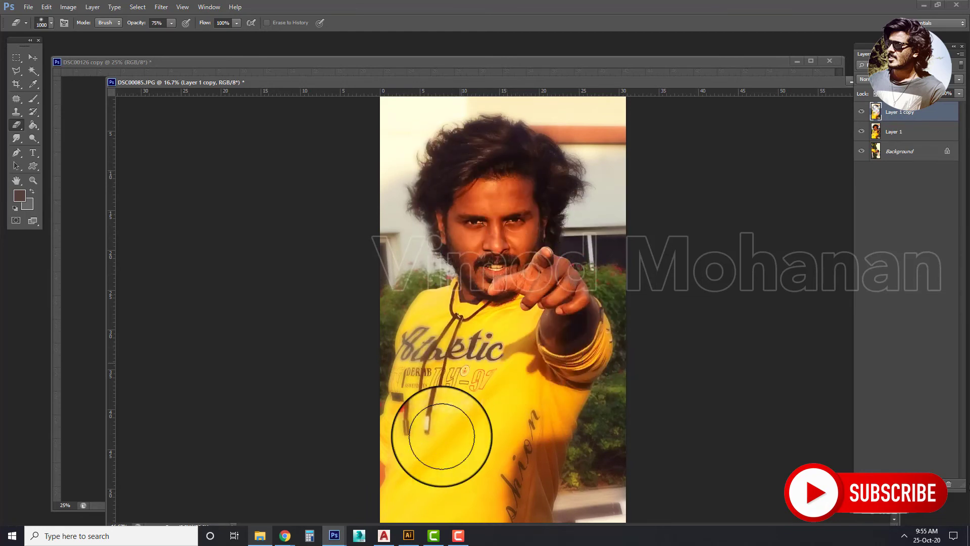
pyautogui.moveTo(442, 435); pyautogui.dragTo(598, 327)
# Review the face and hair zoomed in, then select Layer 1 beneath the glow.
pyautogui.hotkey('ctrl', '-')
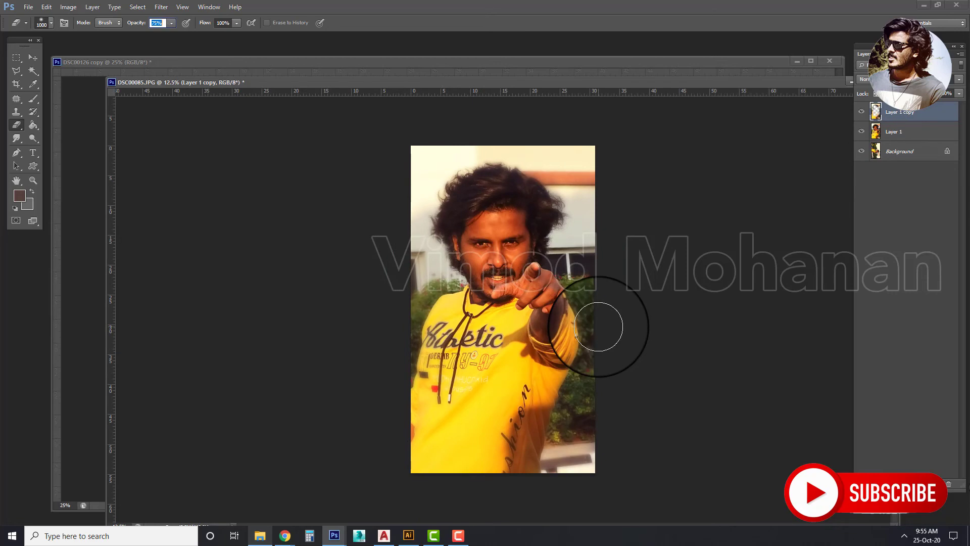
pyautogui.hotkey('ctrl', '+')
pyautogui.hotkey('ctrl', '+')
pyautogui.scroll(2, 566, 323)
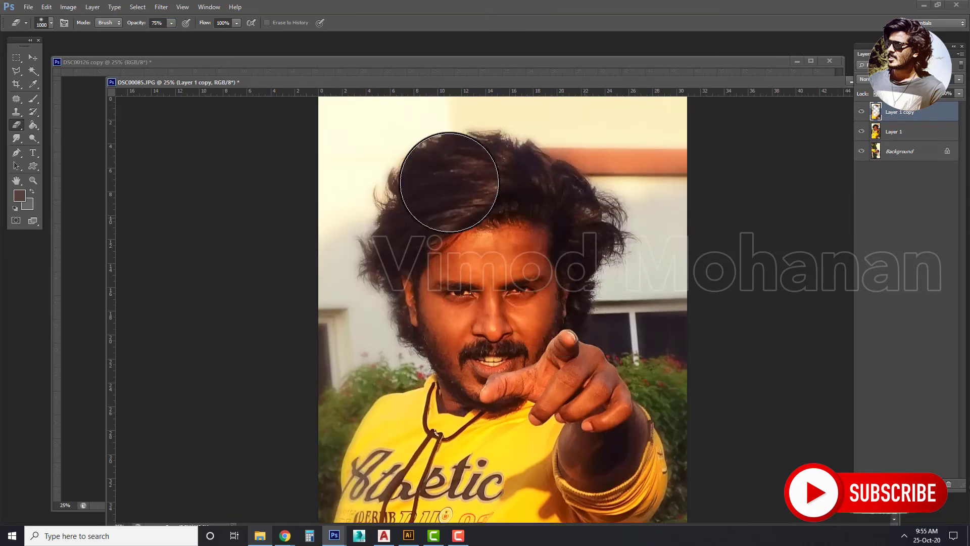
pyautogui.hotkey('ctrl', '-')
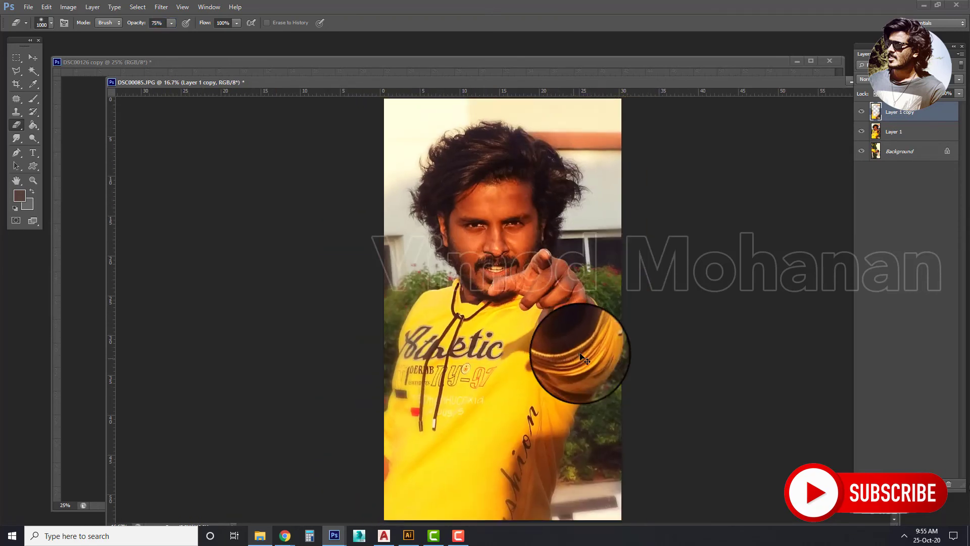
pyautogui.hotkey('ctrl', '-')
pyautogui.click(887, 138)
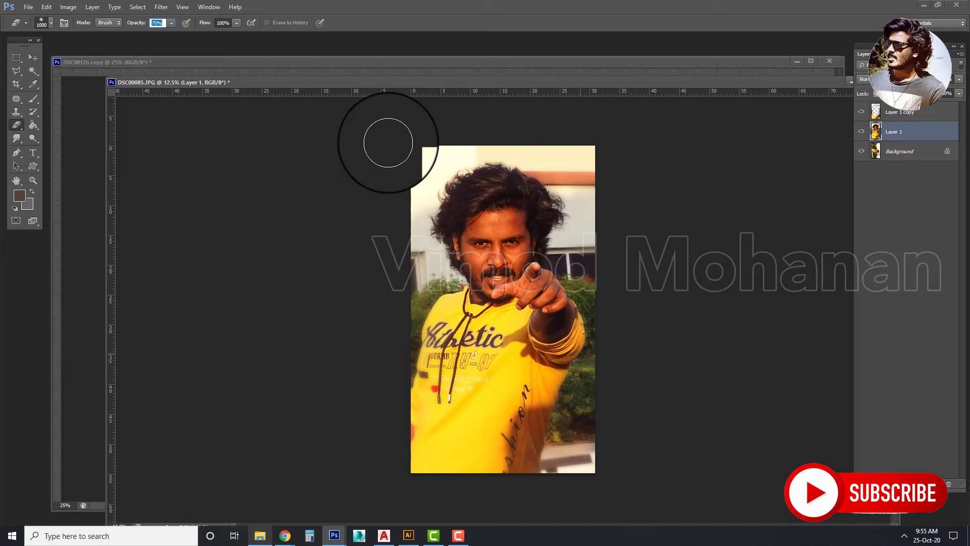
# Dodge the face and sleeve highlights on Layer 1 at Midtones, 36% exposure.
pyautogui.click(15, 101)
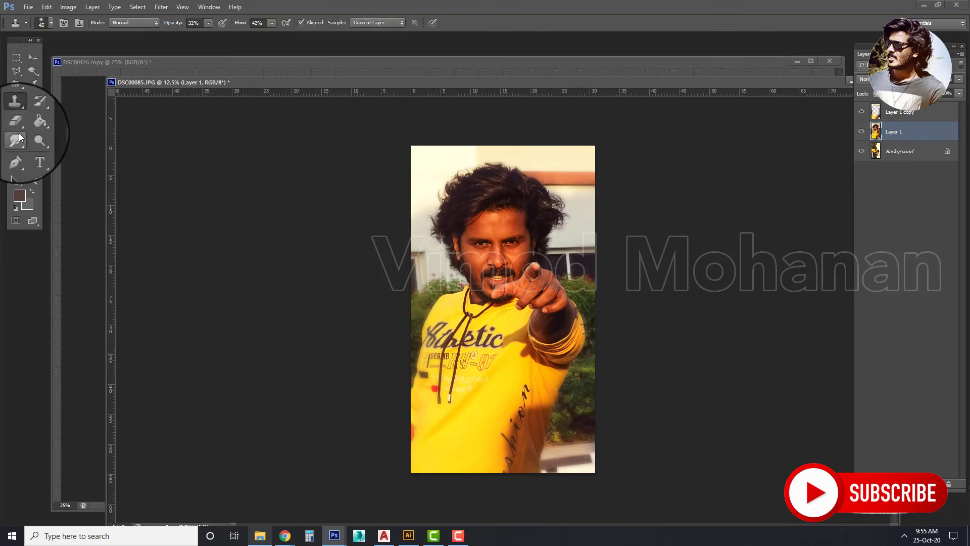
pyautogui.click(19, 136)
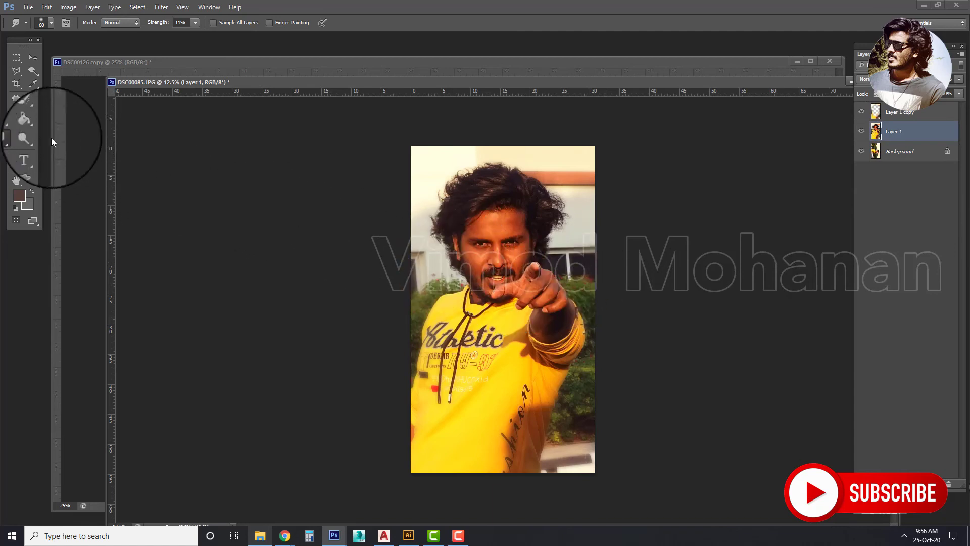
pyautogui.click(34, 138)
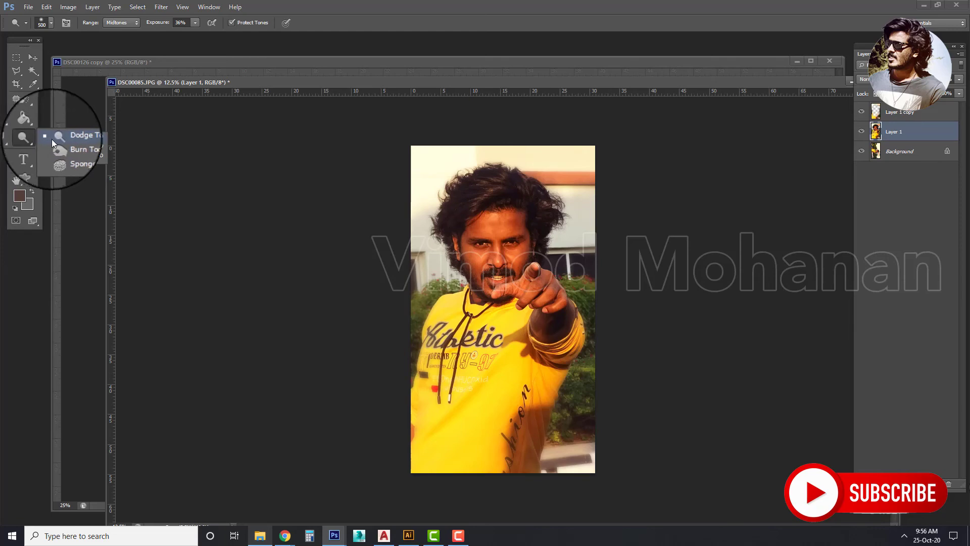
pyautogui.click(73, 136)
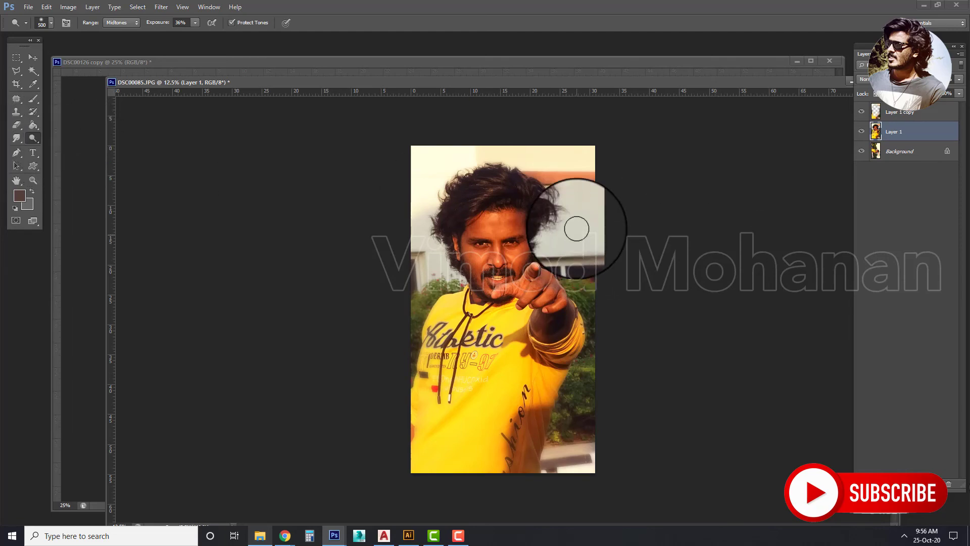
pyautogui.hotkey('ctrl', '+')
pyautogui.hotkey('ctrl', '+')
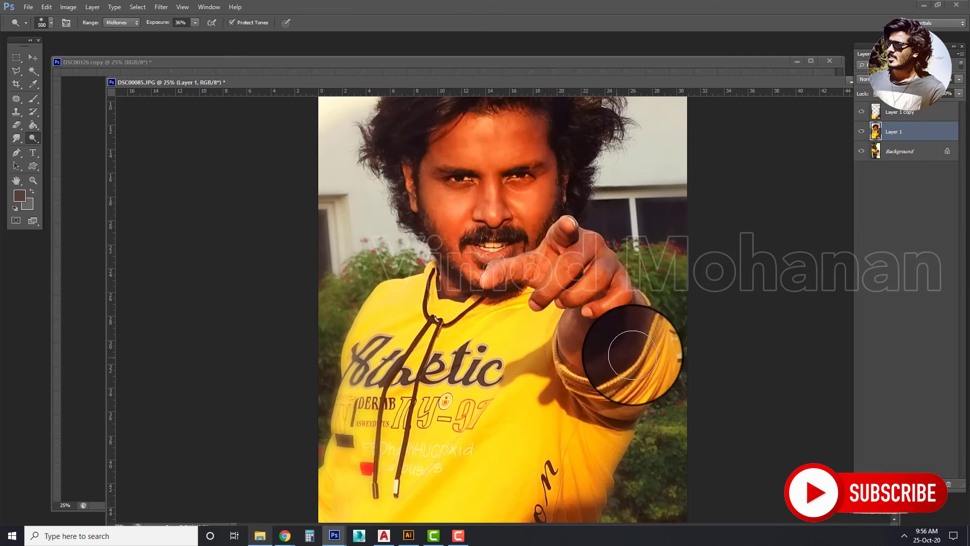
pyautogui.hotkey('ctrl', '-')
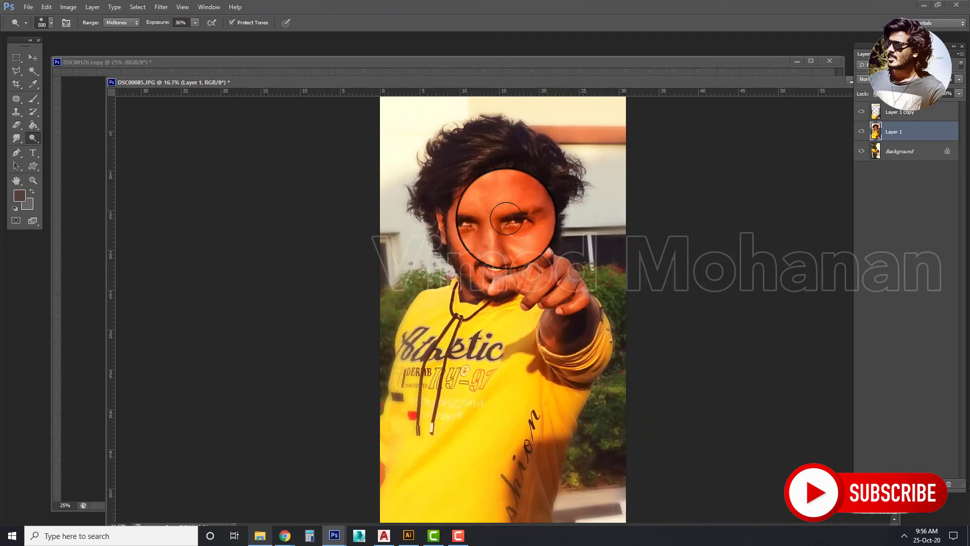
pyautogui.hotkey('ctrl', '-')
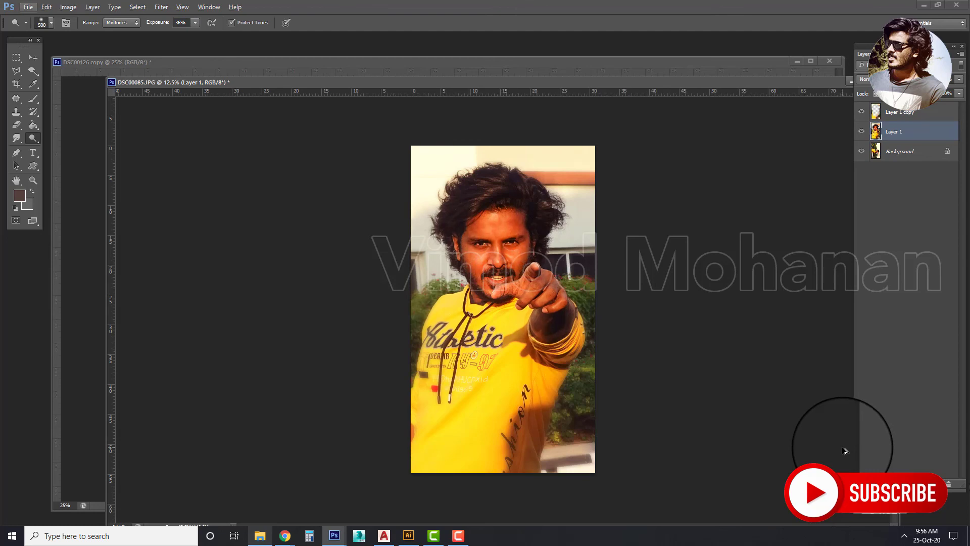
# Switch to the Zoom tool to compare the portrait with the other photo.
pyautogui.click(33, 180)
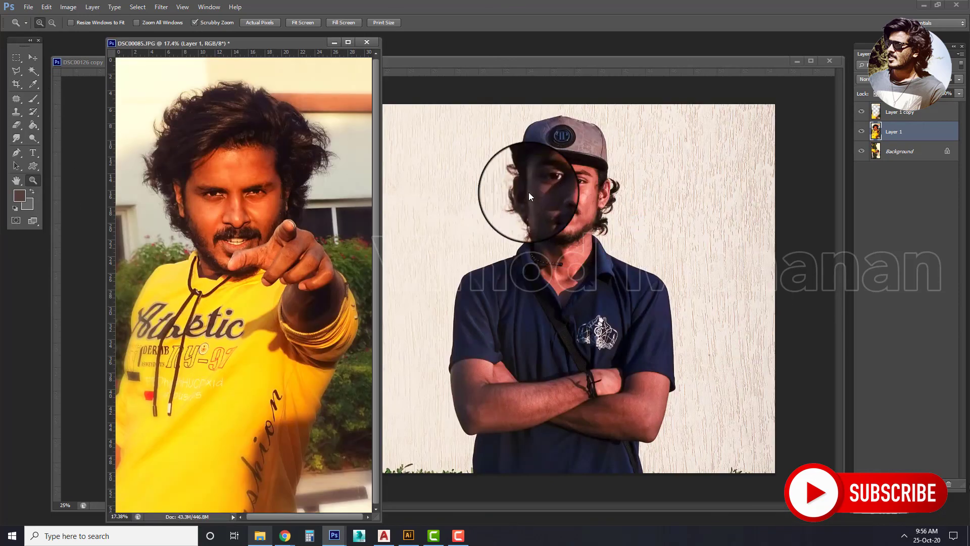